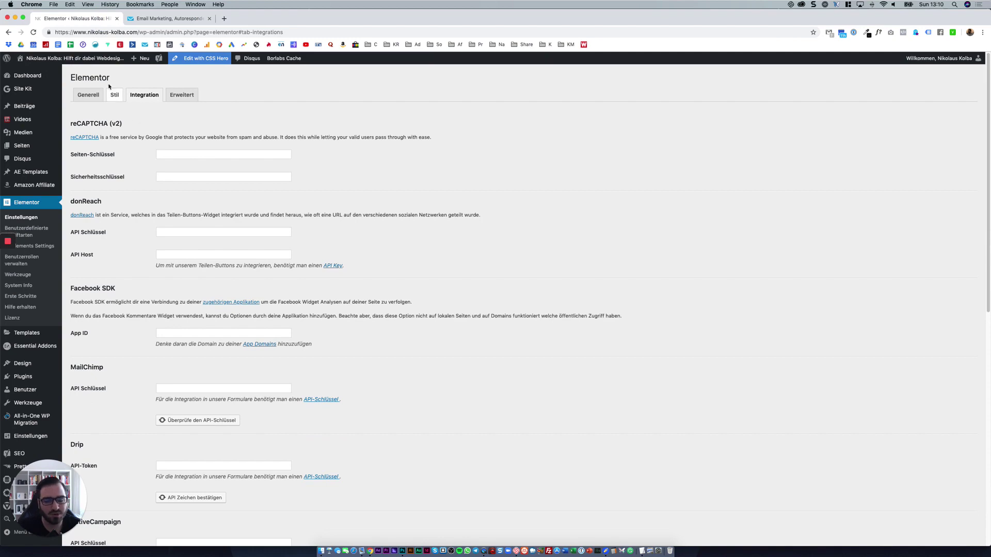
Bring up the link options for the site's homepage link in the admin bar.
right_click(100, 59)
Open the site homepage in a new tab and go to its Newsletter page.
left_click(119, 66)
left_click(159, 20)
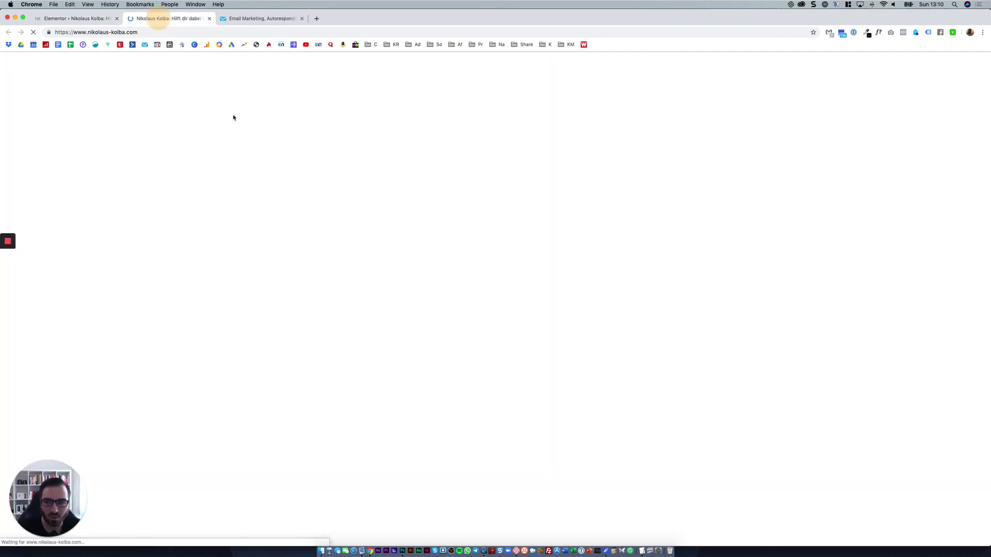
scroll(572, 319, "down", 20)
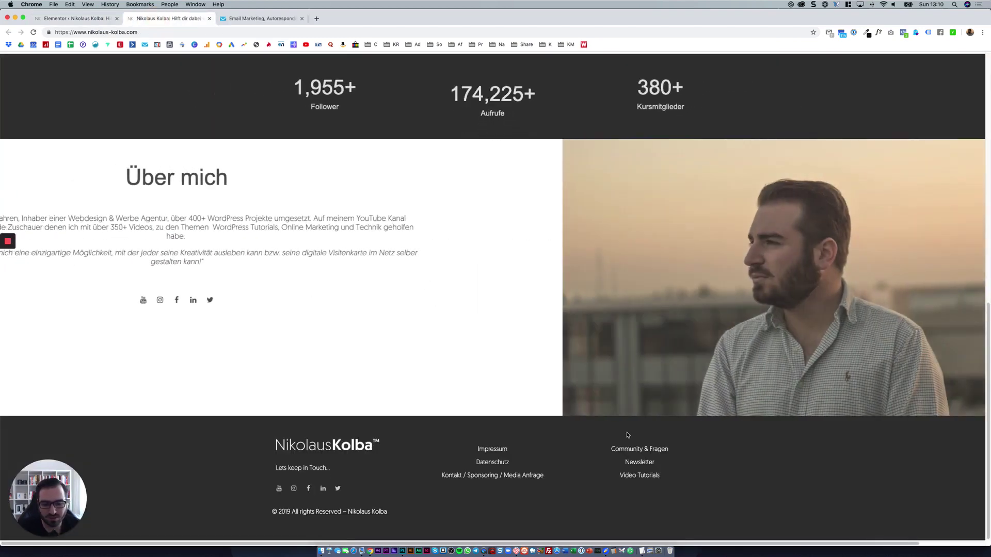
left_click(638, 468)
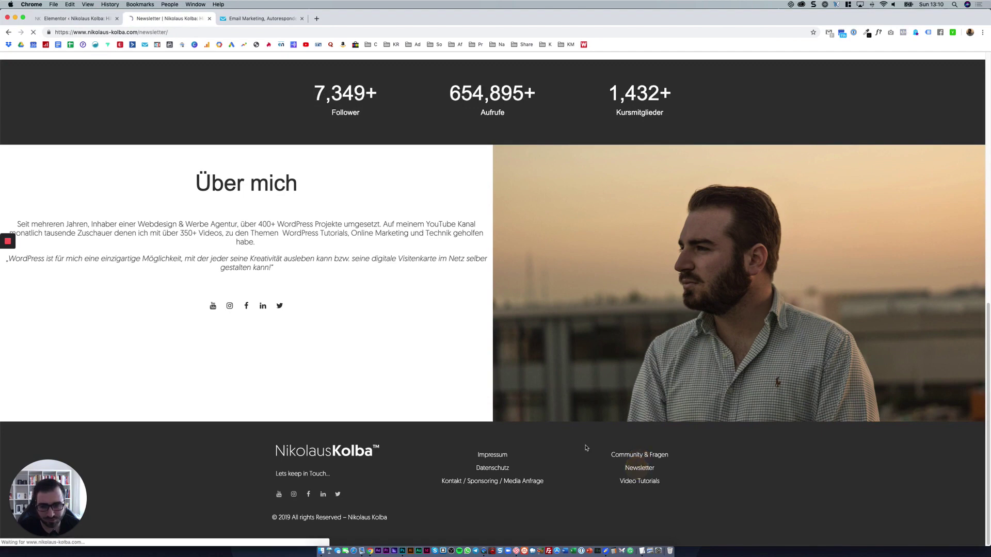
scroll(527, 420, "down", 5)
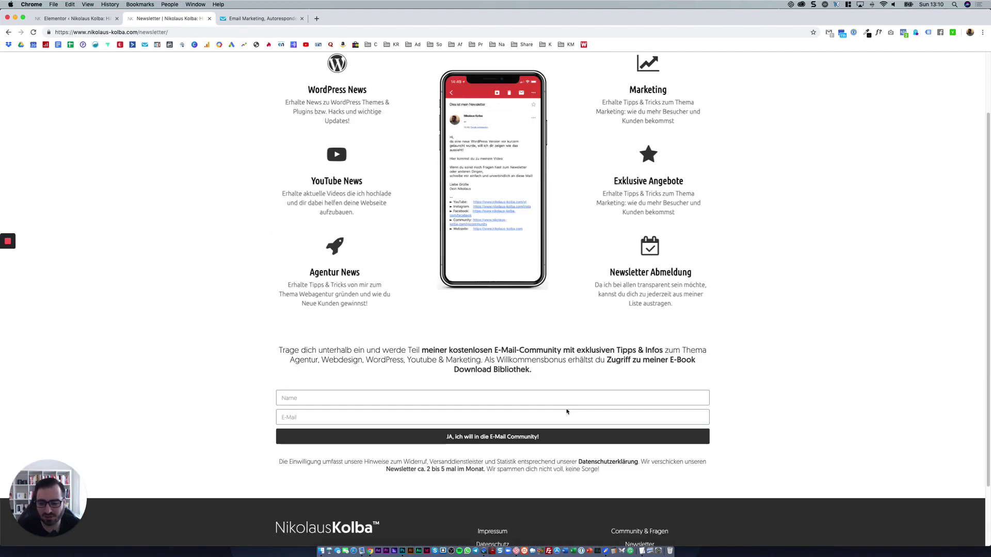
Try the signup form's Name and E-Mail fields, then return to Elementor's integration settings.
left_click(402, 326)
left_click(402, 335)
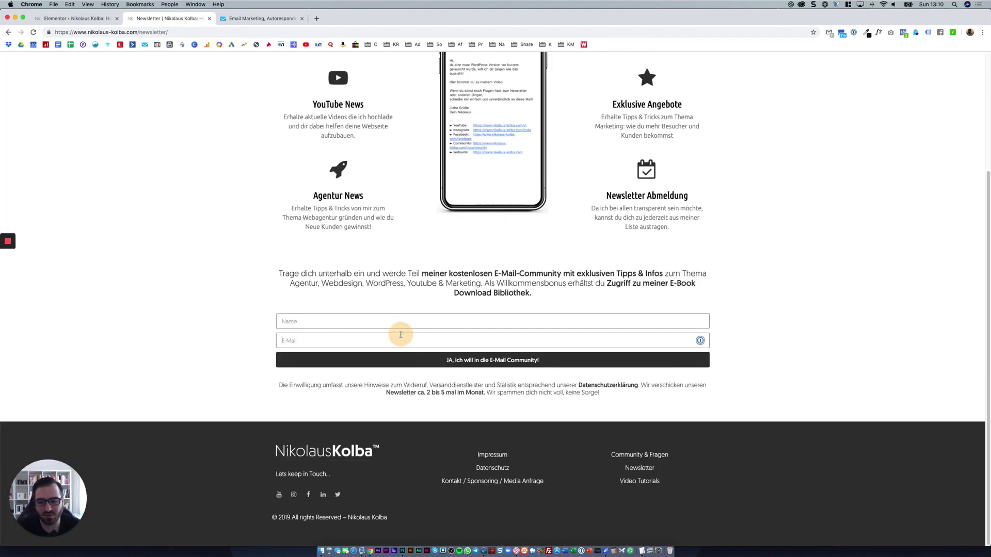
left_click(399, 301)
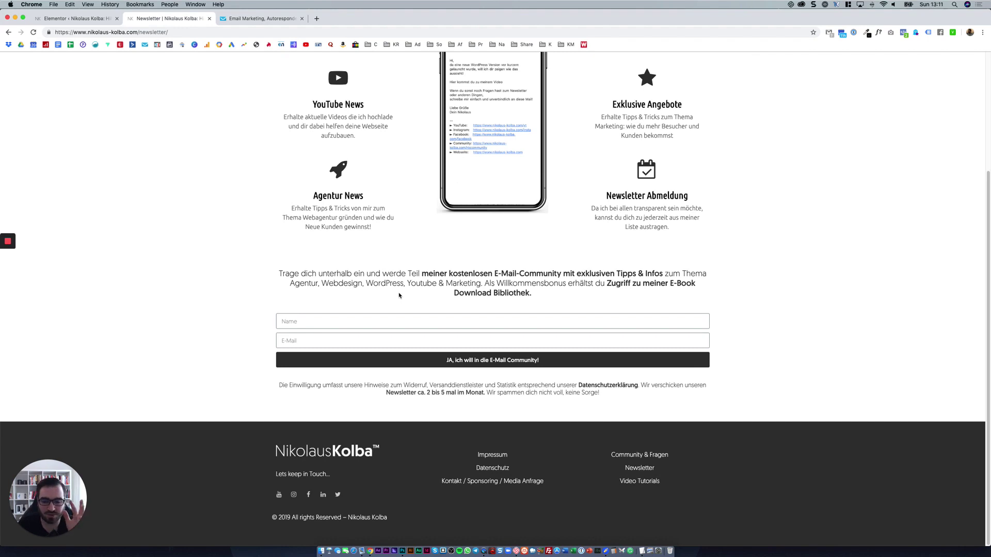
key("ctrl+shift+Tab")
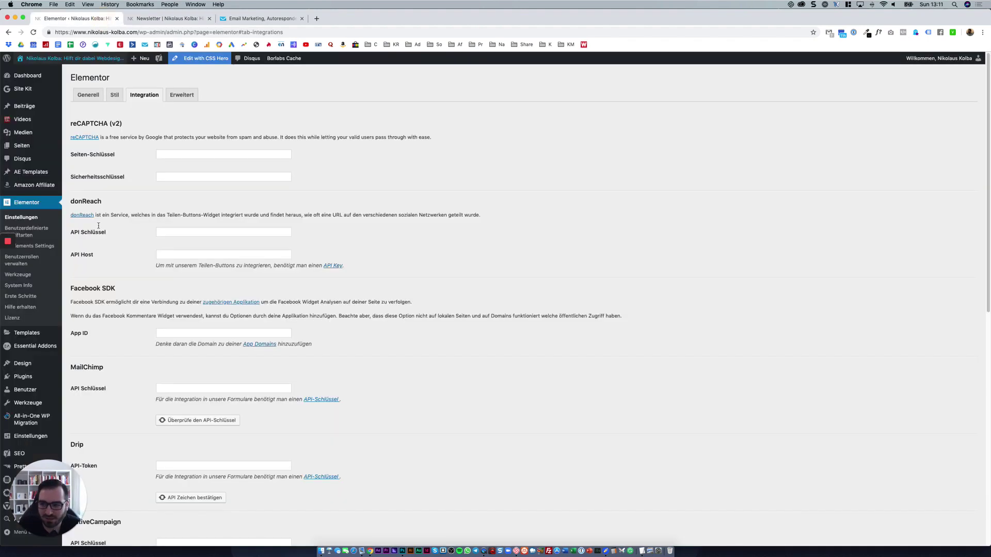
Look through the Generell, Stil and Integration tabs of Elementor's settings.
mouse_move(1, 278)
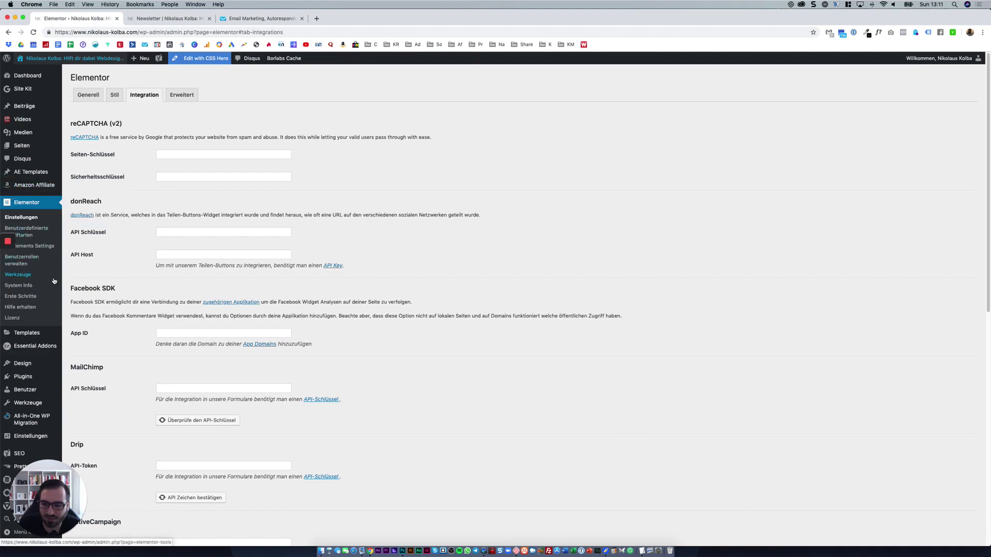
scroll(30, 251, "down", 1)
scroll(30, 251, "down", 5)
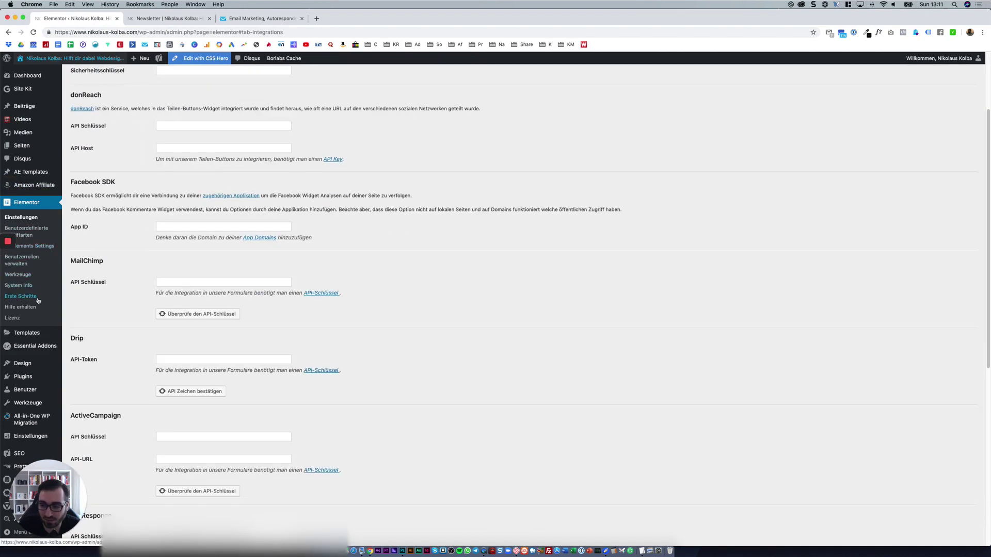
scroll(37, 300, "up", 5)
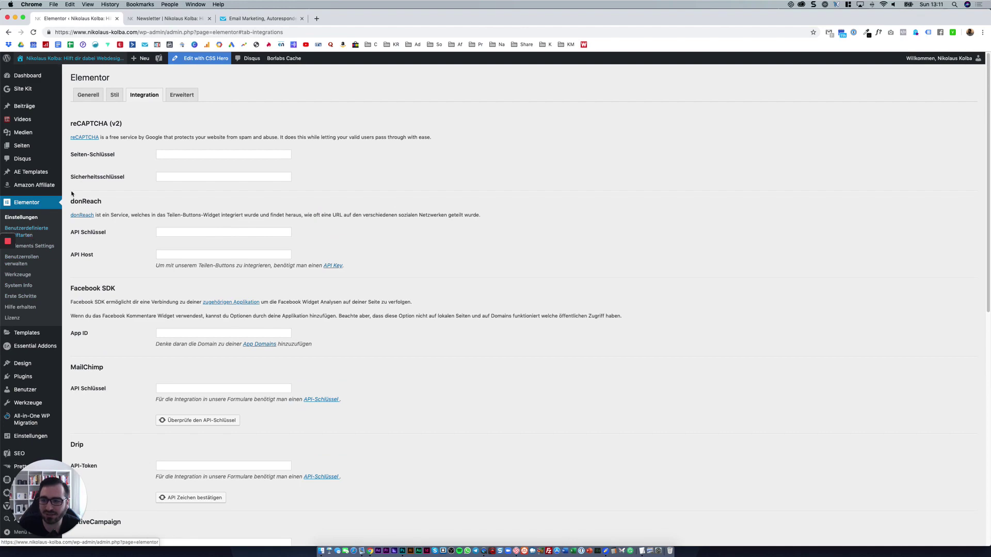
left_click(112, 95)
left_click(89, 96)
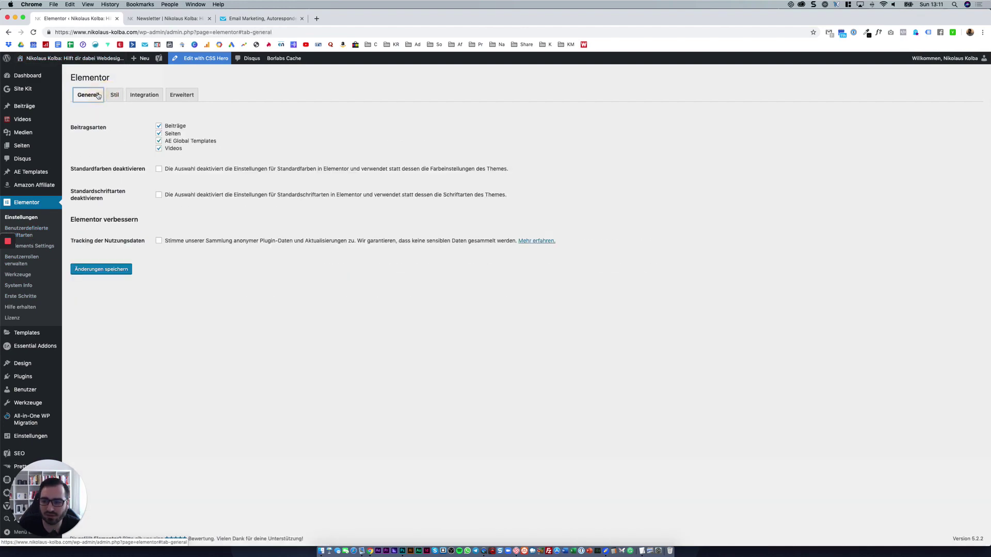
left_click(114, 98)
left_click(132, 97)
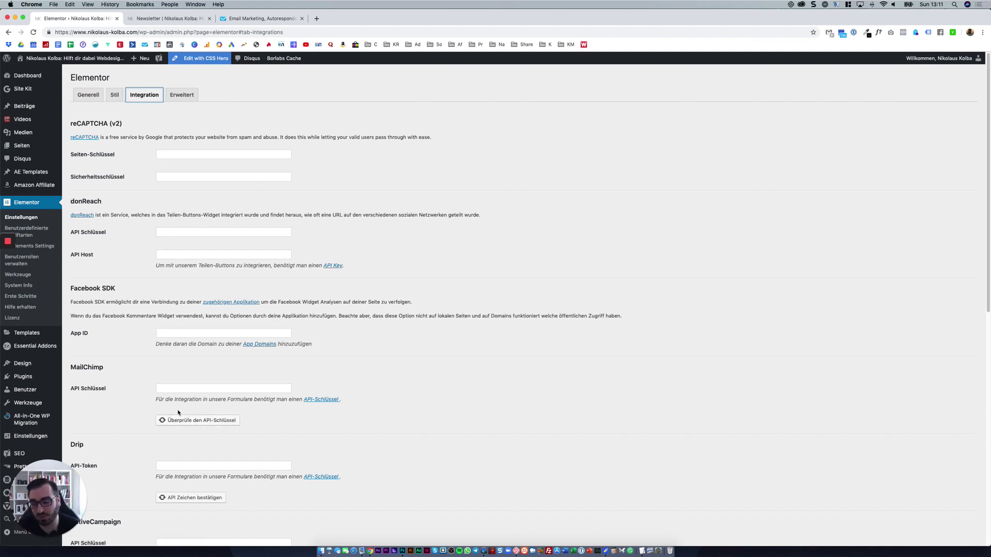
Scroll down to GetResponse and check its saved API key, then switch to GetResponse.
scroll(179, 412, "down", 5)
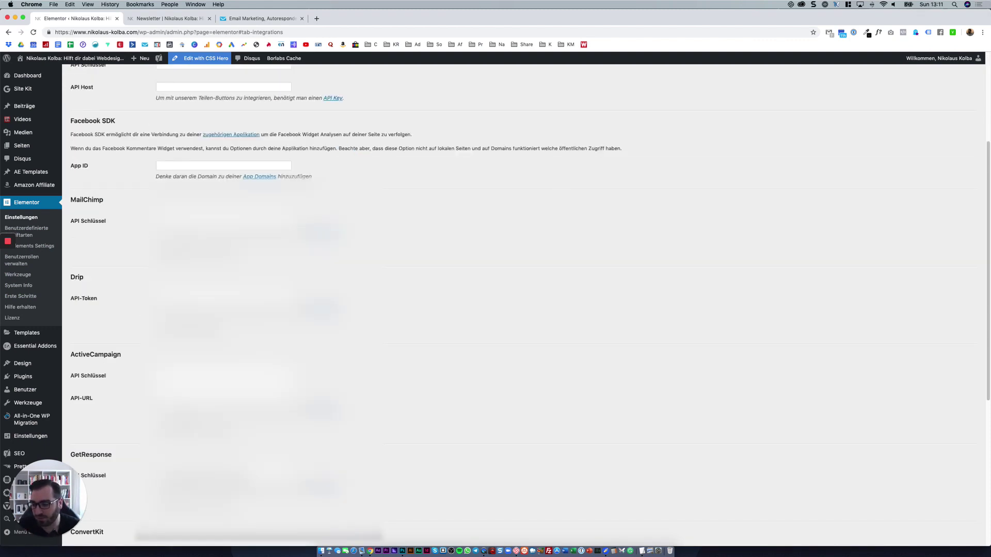
scroll(178, 412, "down", 8)
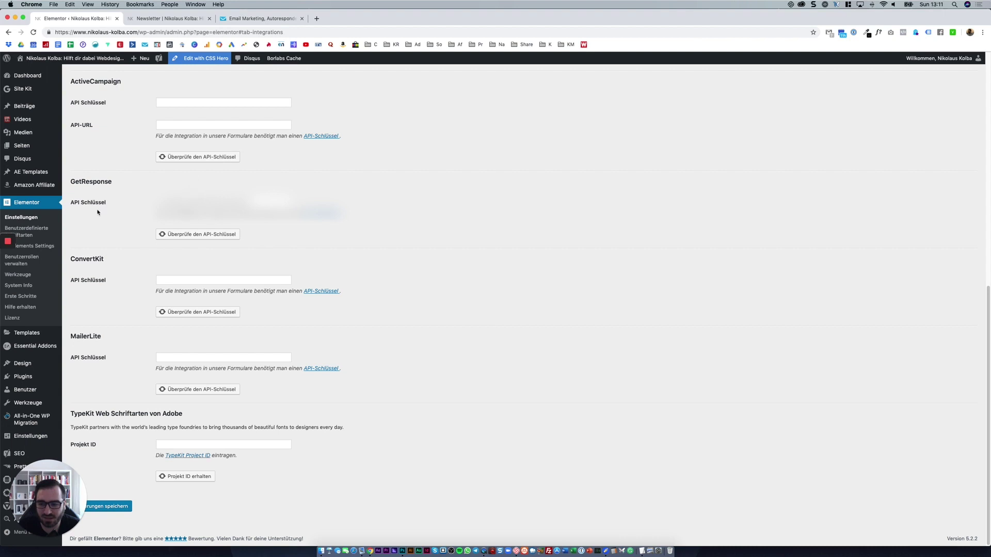
left_click(227, 234)
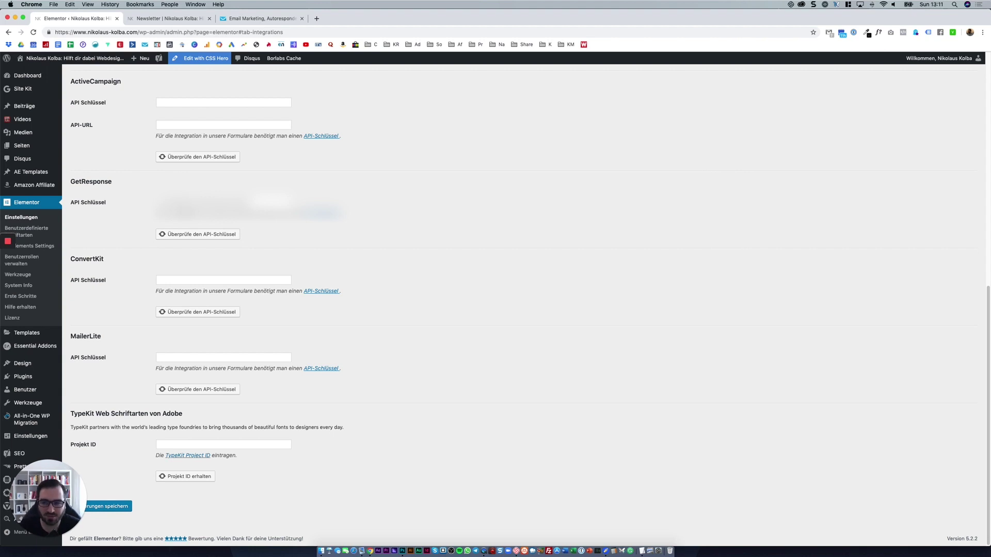
left_click(238, 18)
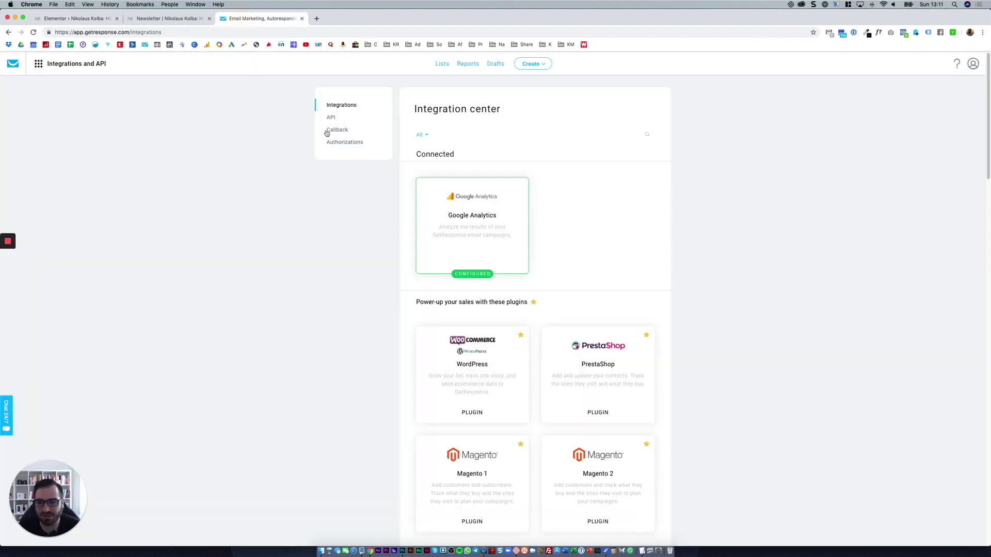
left_click(65, 66)
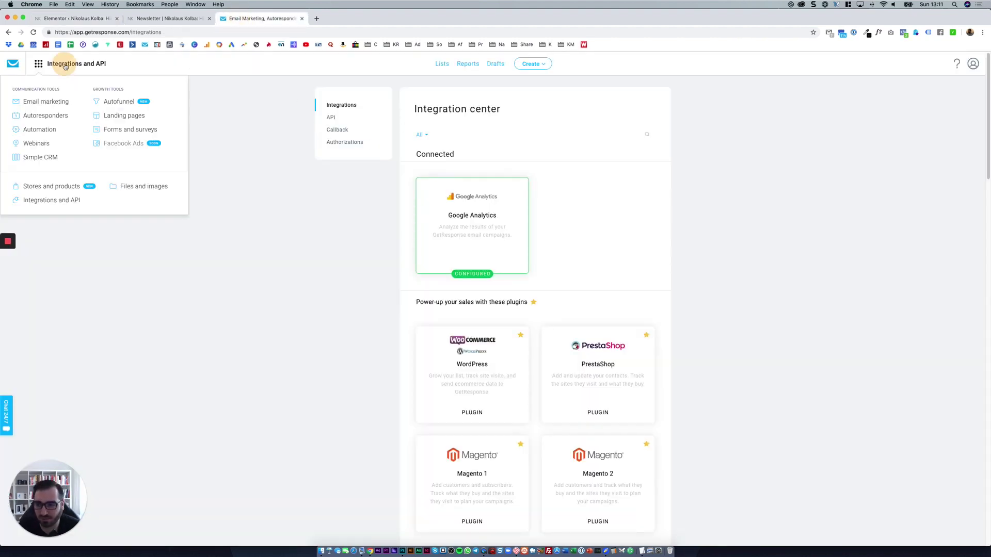
left_click(50, 203)
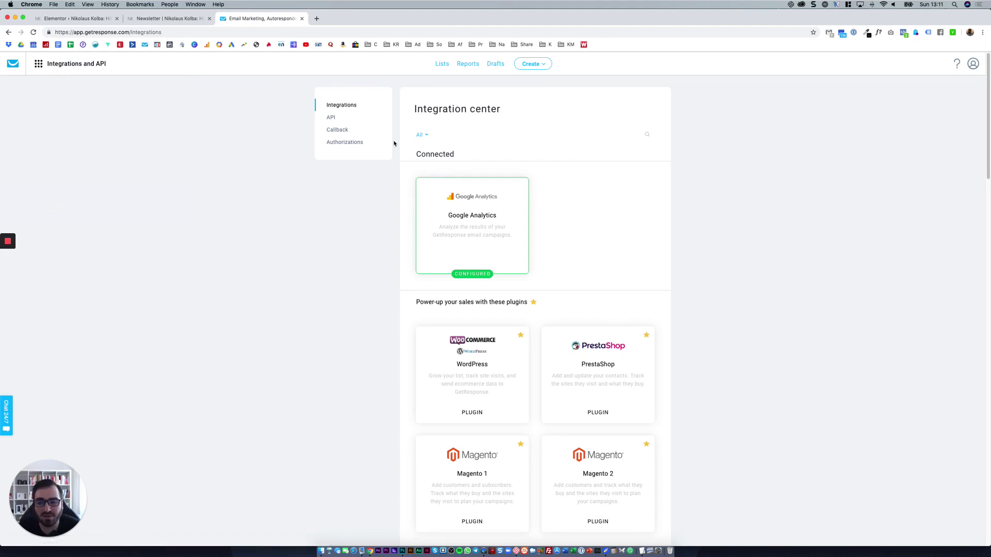
scroll(517, 269, "down", 15)
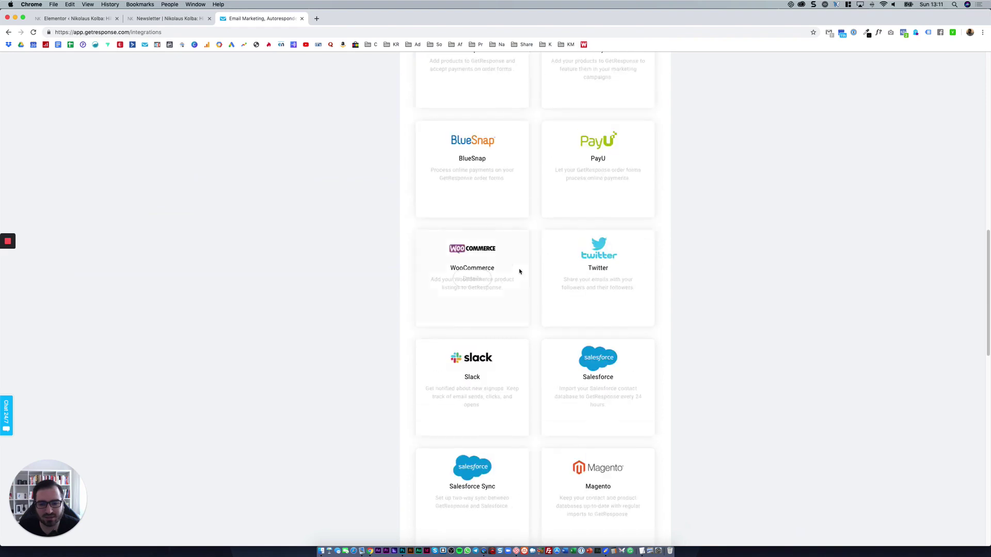
scroll(516, 266, "down", 10)
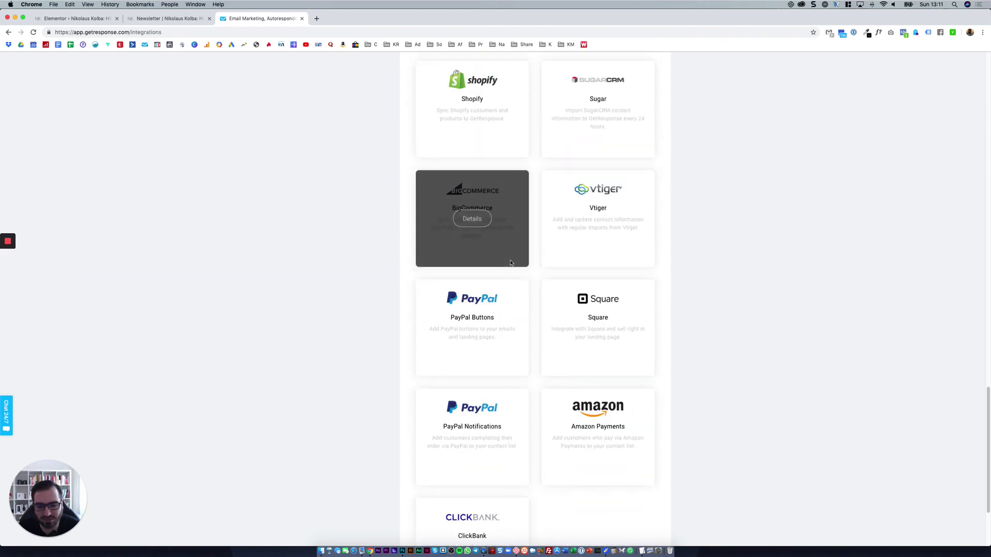
scroll(512, 264, "up", 20)
mouse_move(511, 264)
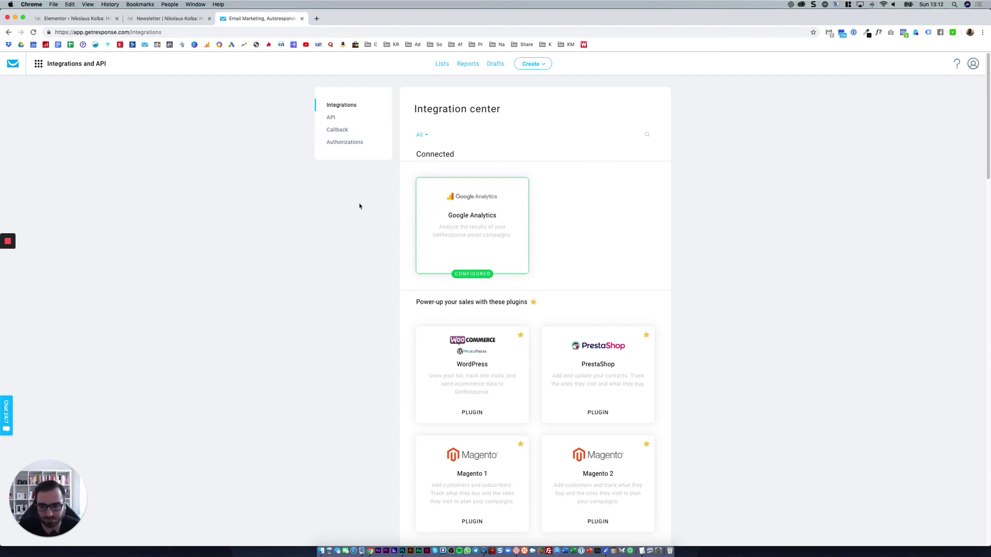
View GetResponse's API page with the existing Elementor key, cancelling a new key, then return to Elementor.
left_click(353, 120)
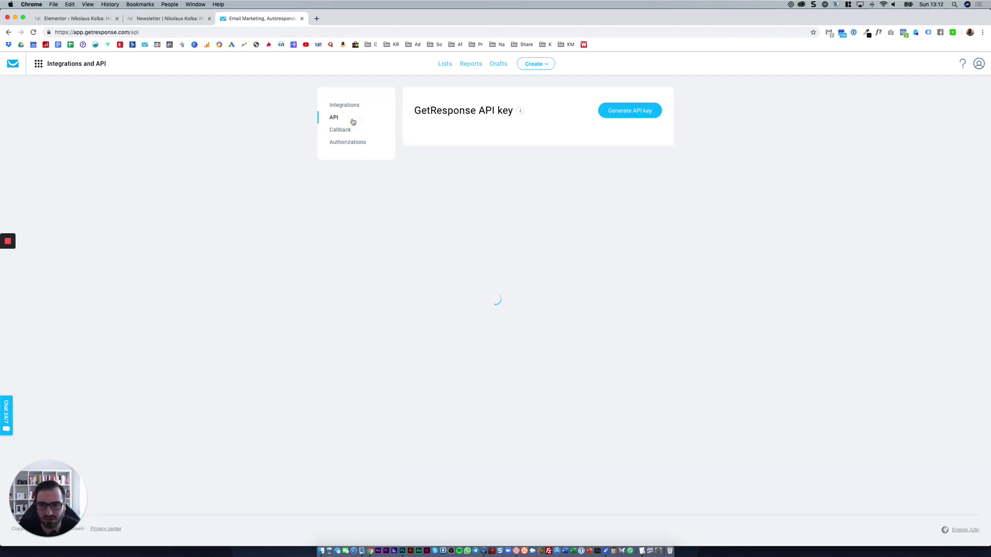
left_click(619, 120)
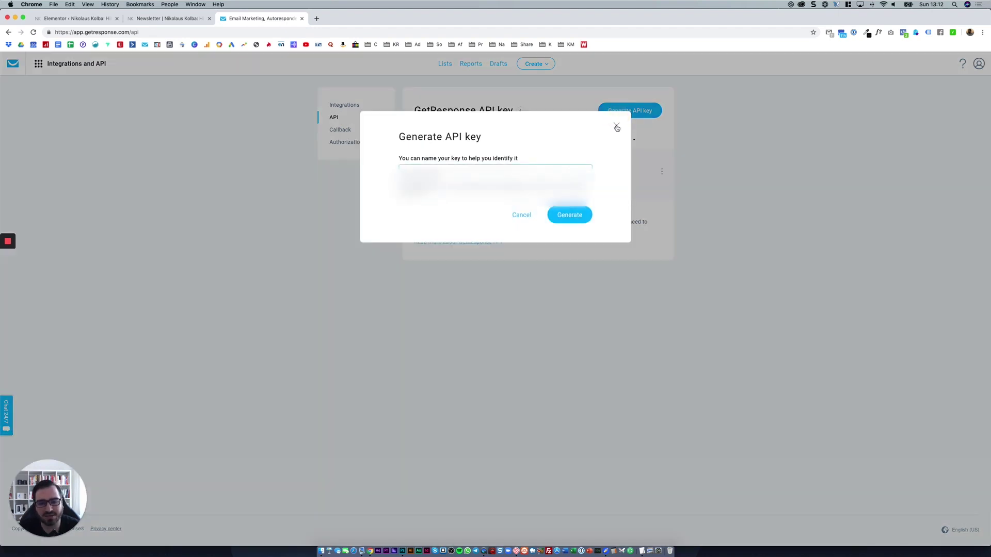
left_click(617, 126)
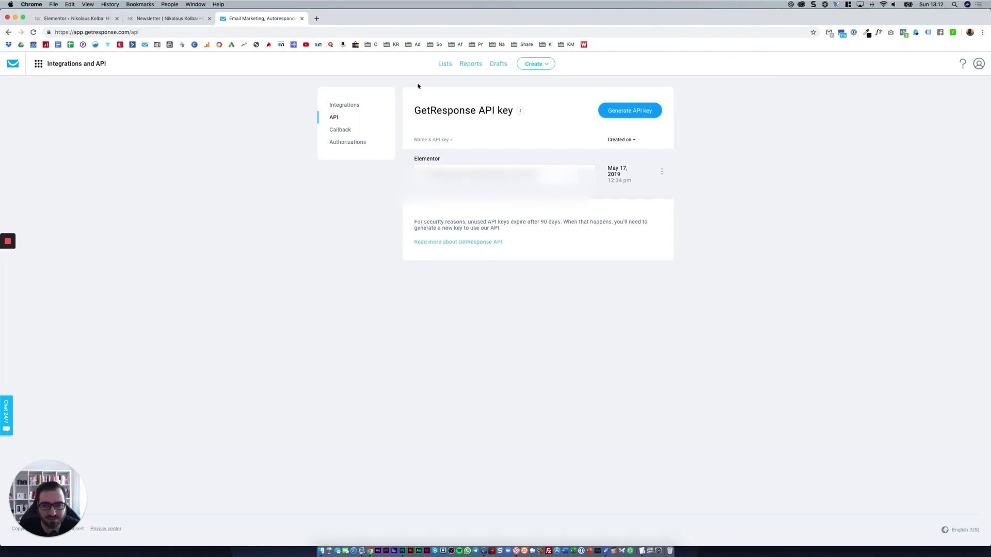
left_click(191, 19)
left_click(98, 18)
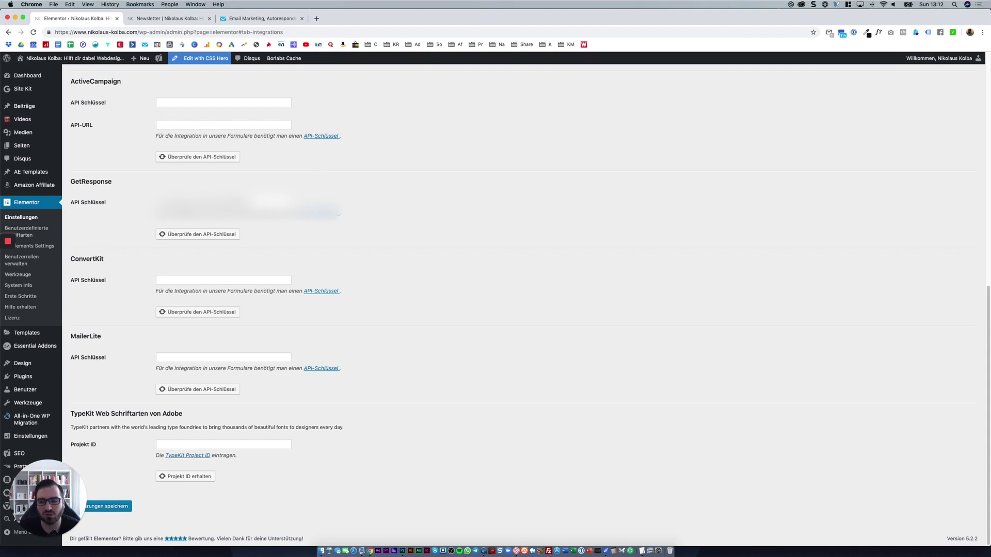
Verify the GetResponse API key until a green check appears, then go to Seiten.
left_click(230, 233)
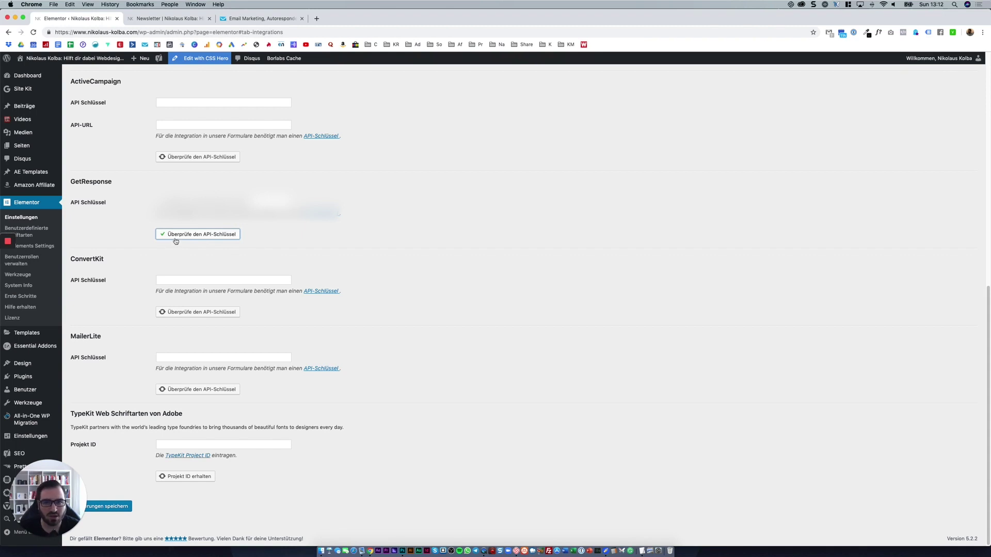
left_click(56, 146)
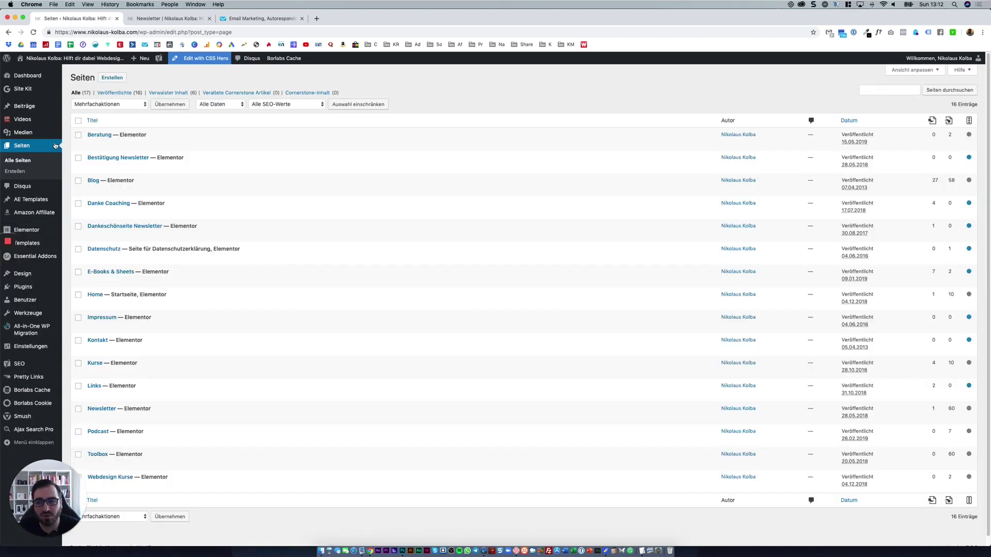
Create a new page titled 'Elementor & Getresponse' and open it in Elementor.
left_click(105, 77)
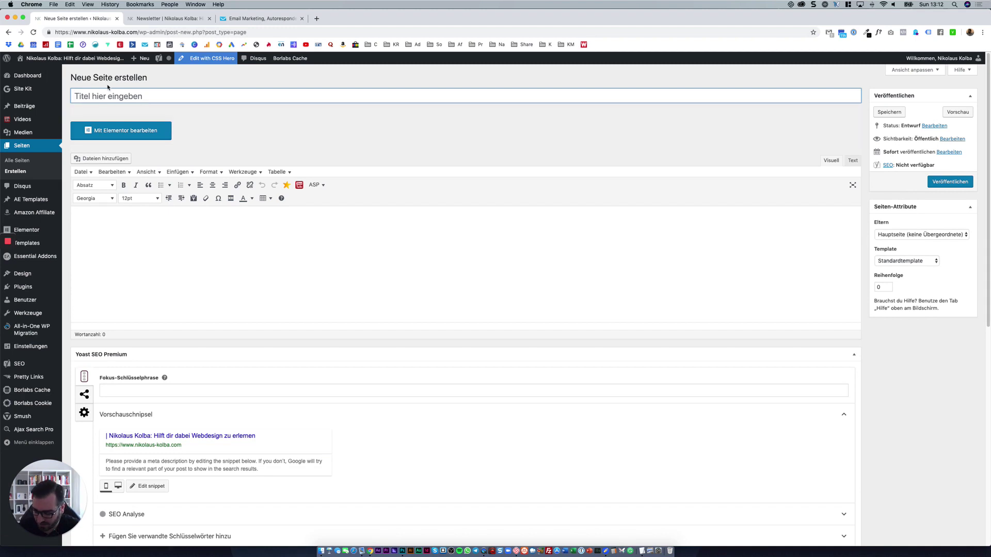
type("Elementor")
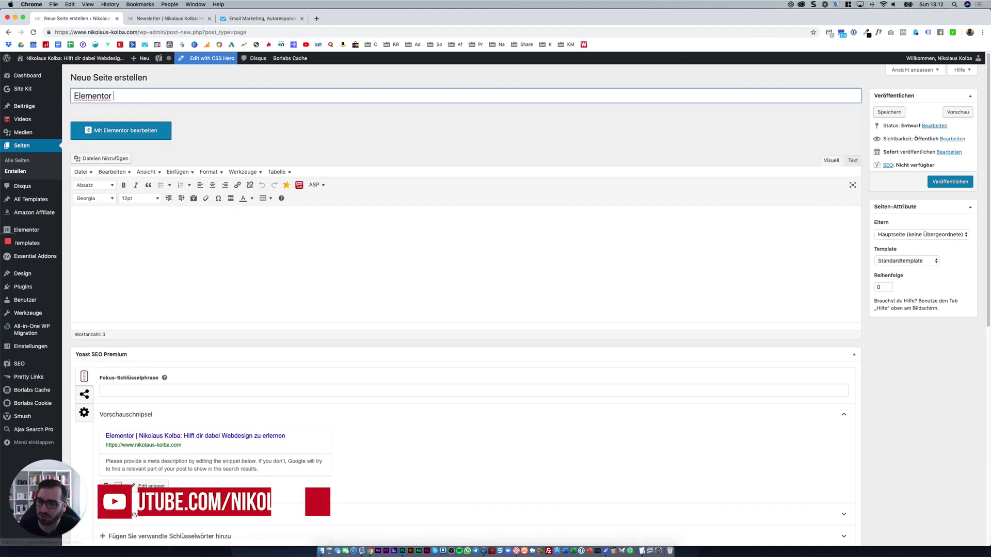
type(" & Getresponse")
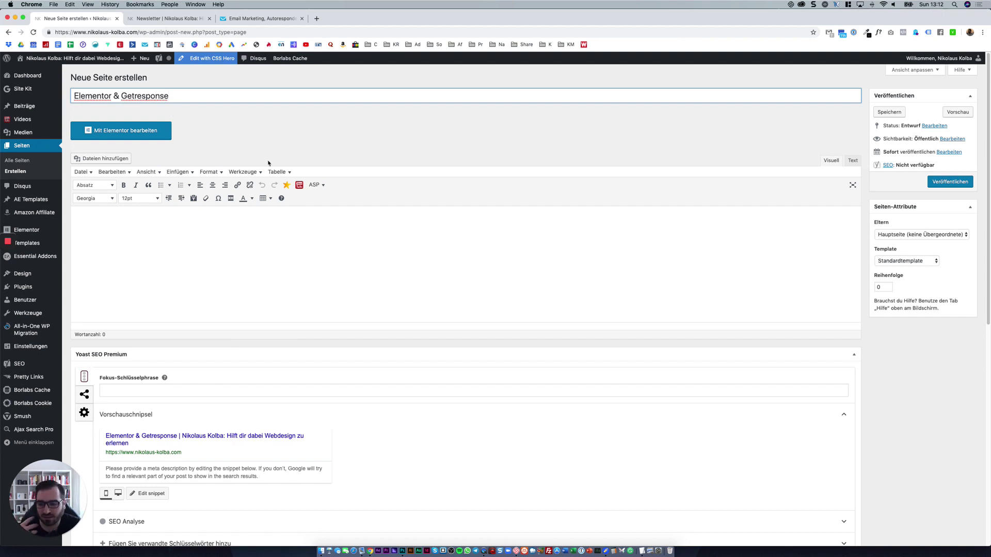
left_click(155, 131)
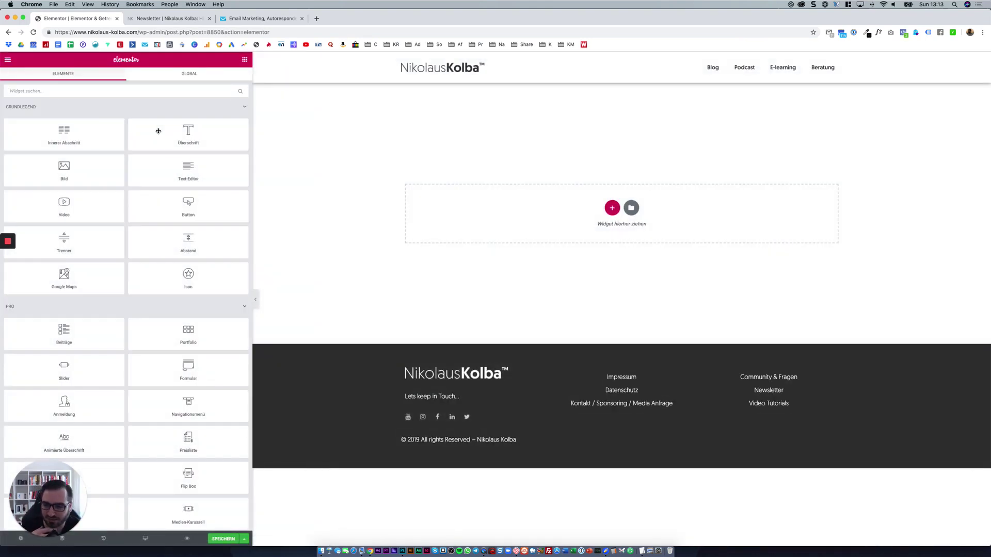
Search widgets for 'form' and drag the Formular widget into the empty page section.
left_click(168, 89)
type("form")
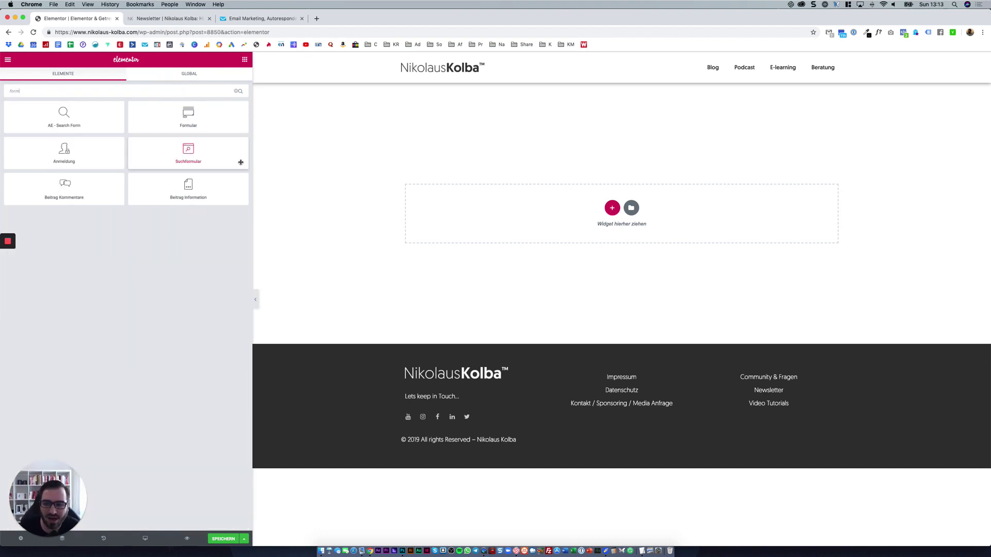
left_click_drag(205, 111, 625, 225)
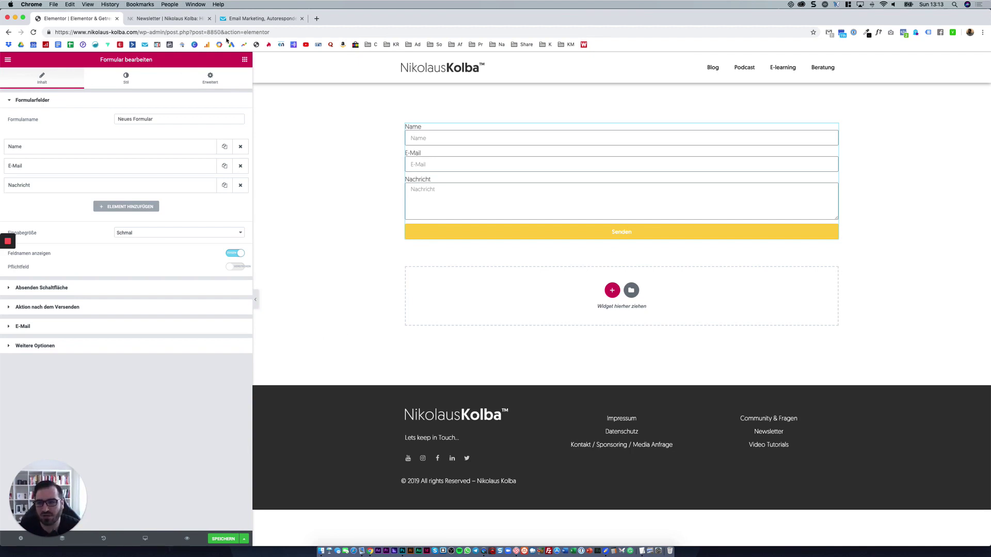
left_click(229, 19)
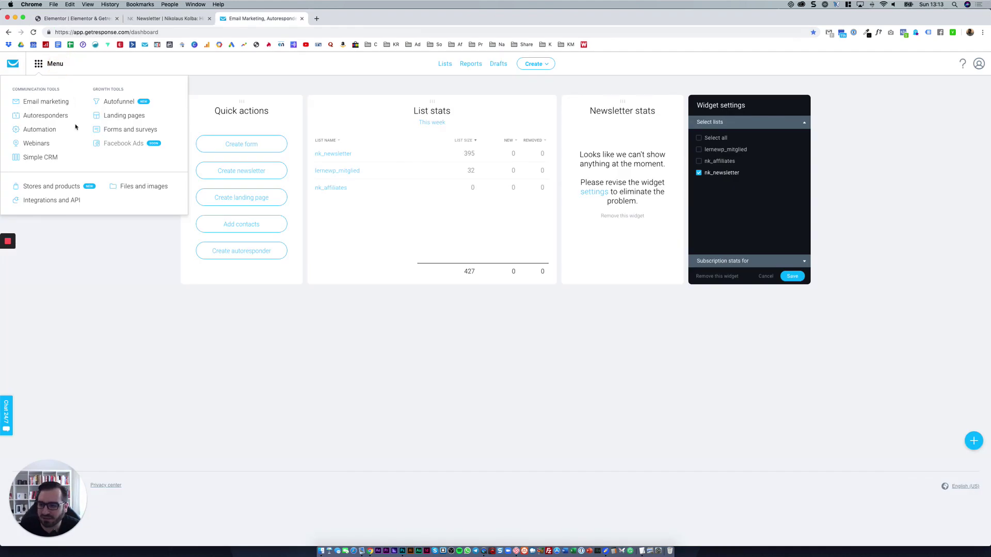
Start a new signup form via Create > Create form in GetResponse.
left_click(538, 68)
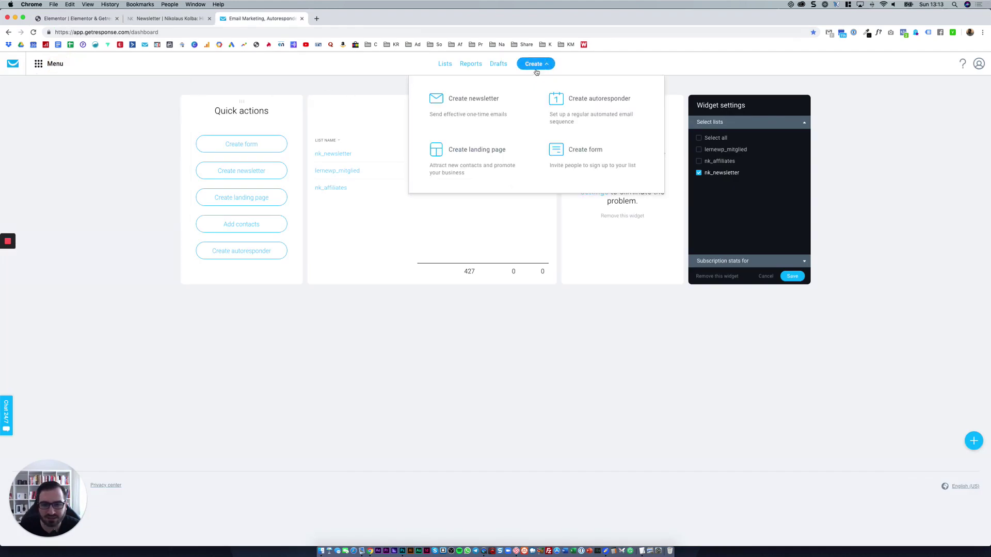
left_click(571, 146)
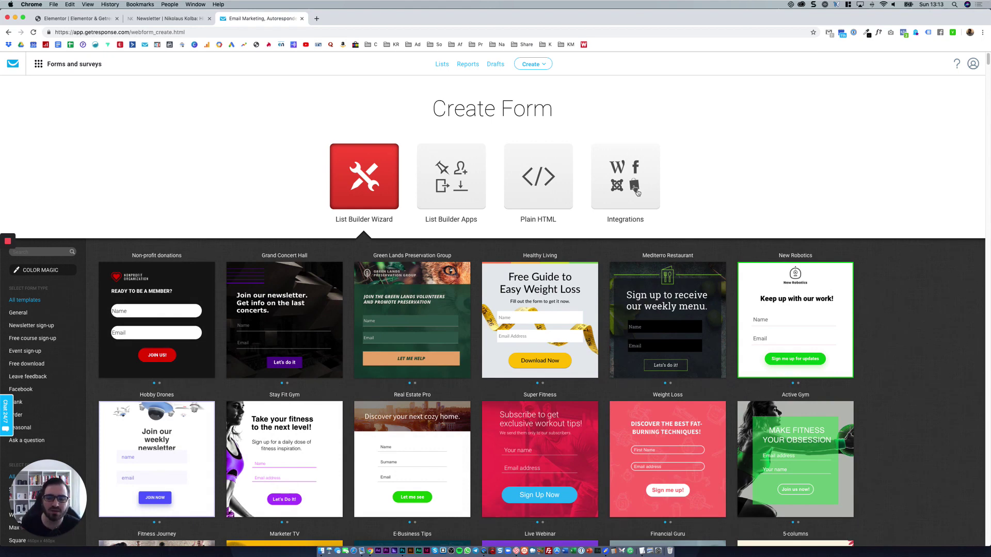
left_click(78, 18)
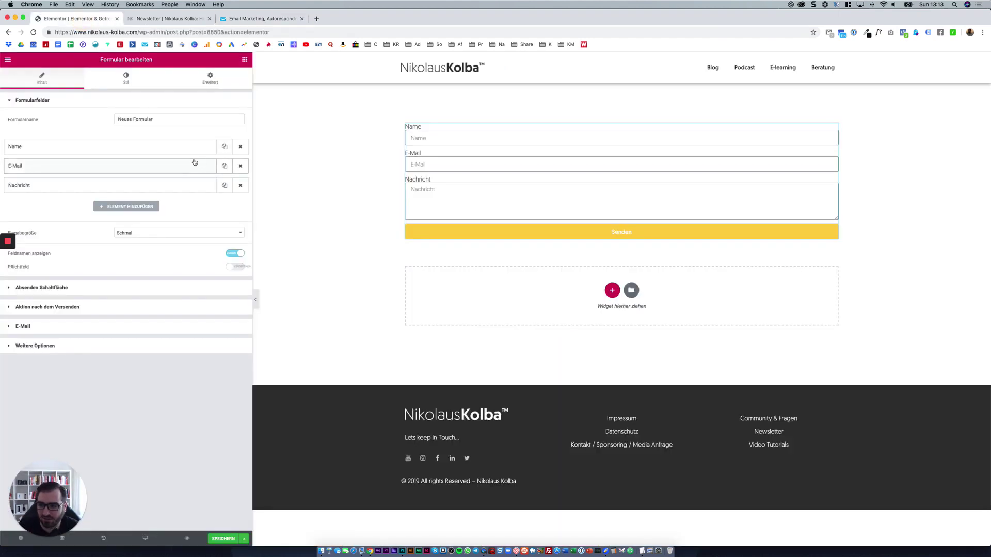
left_click(242, 18)
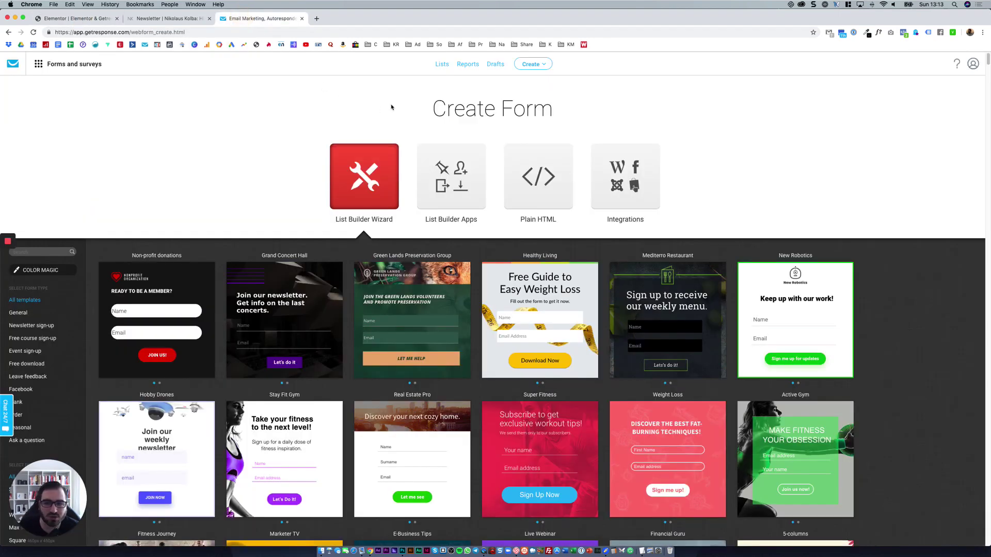
Review the nk_affiliates, lernewp_mitglied and nk_newsletter lists without creating a new list.
left_click(441, 64)
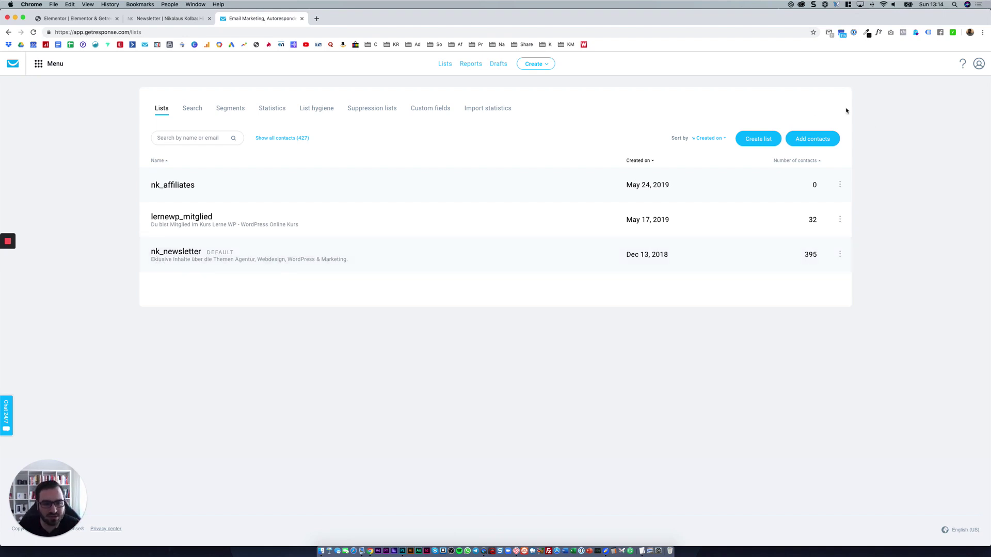
left_click(751, 144)
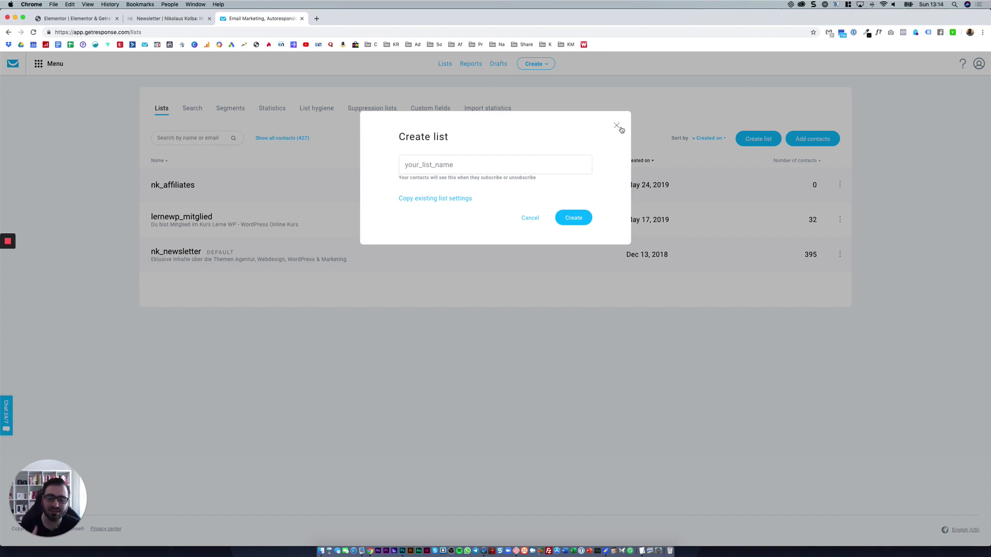
left_click(616, 127)
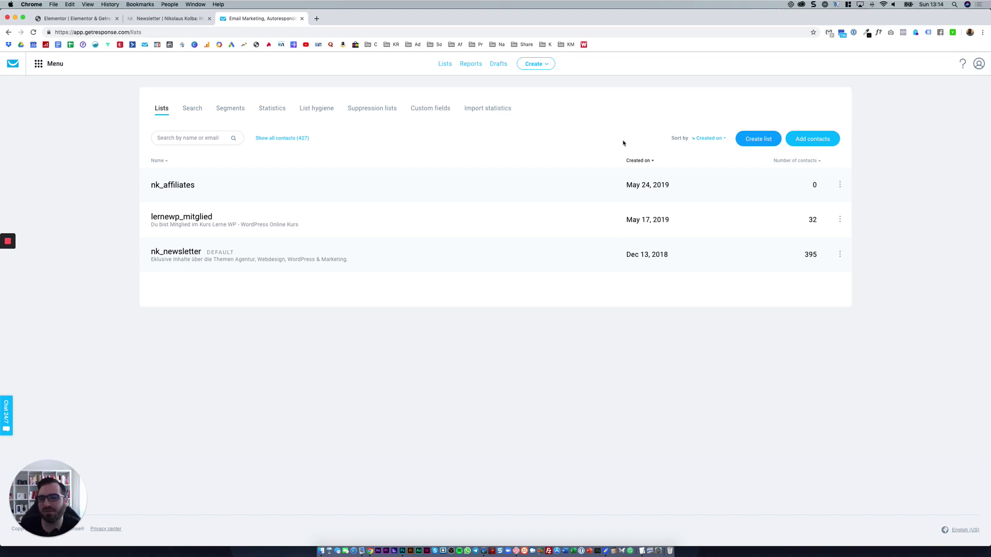
left_click(169, 18)
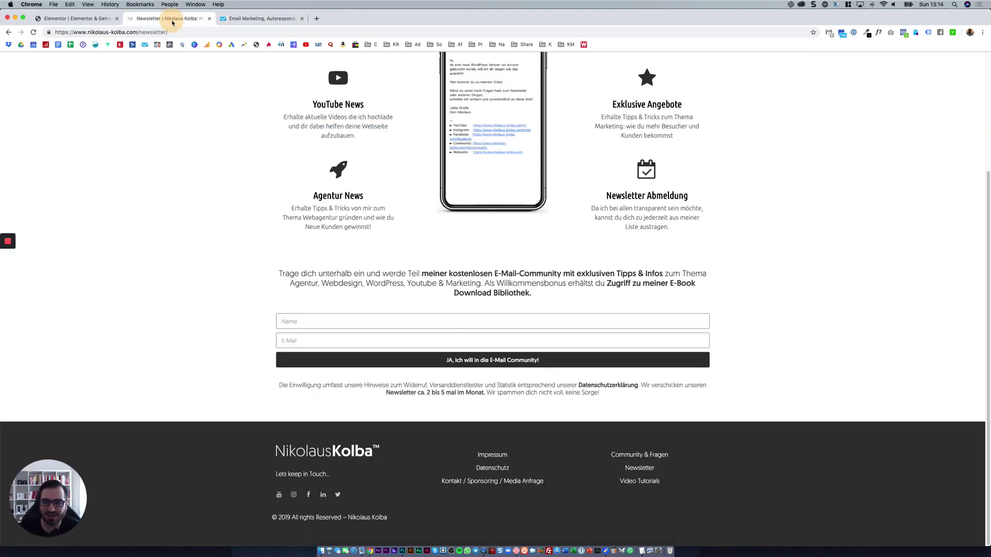
Delete the Nachricht field and the extra Item #3, leaving only Name and E-Mail.
left_click(85, 19)
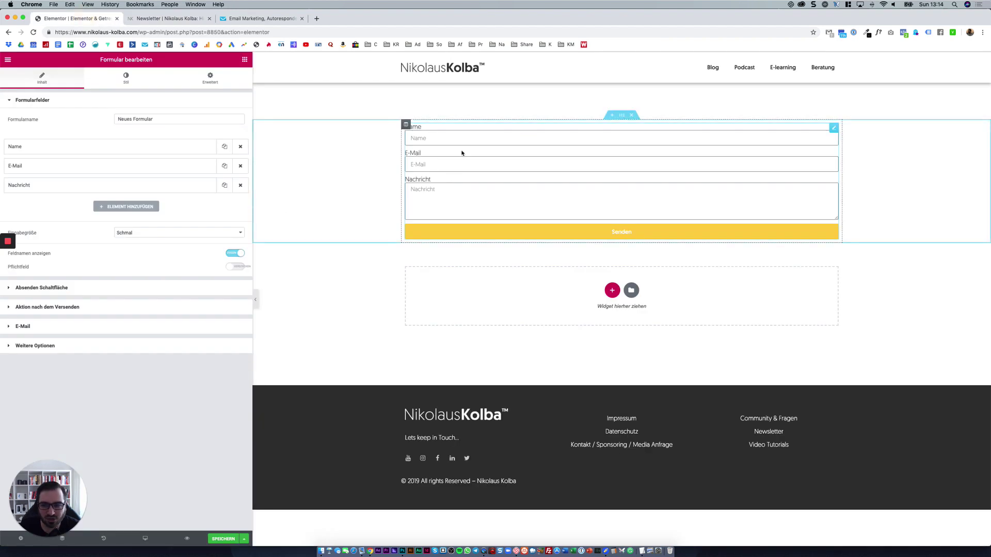
left_click(240, 185)
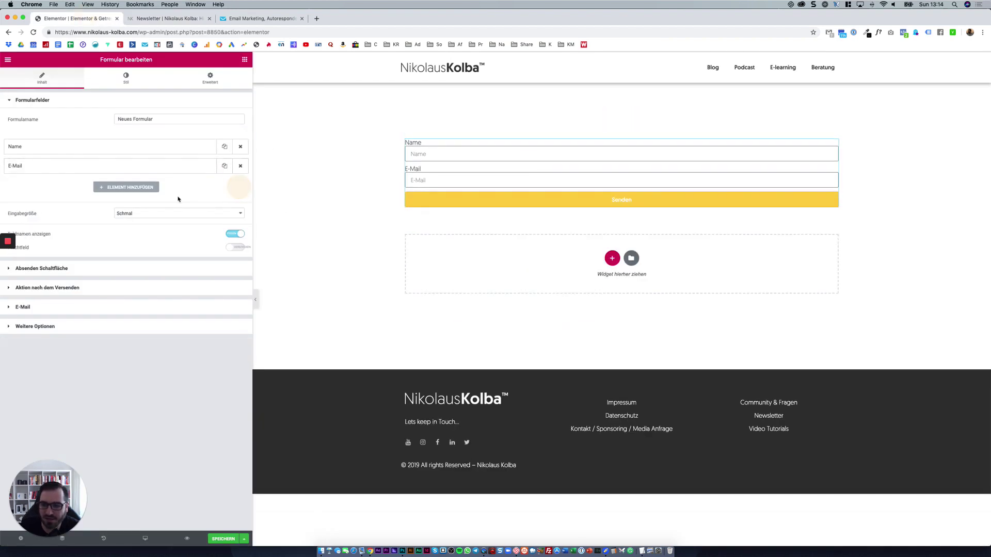
left_click(124, 187)
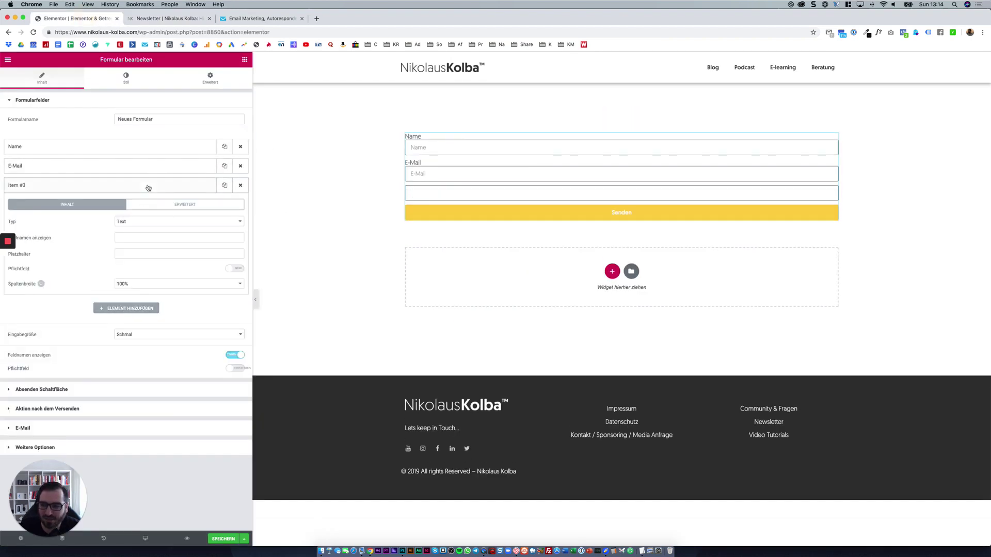
left_click(130, 223)
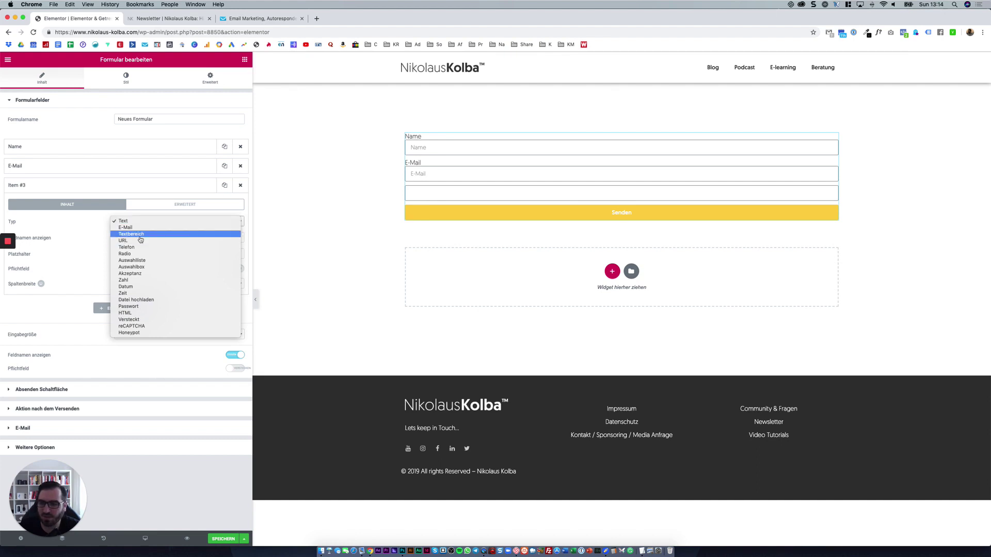
left_click(237, 195)
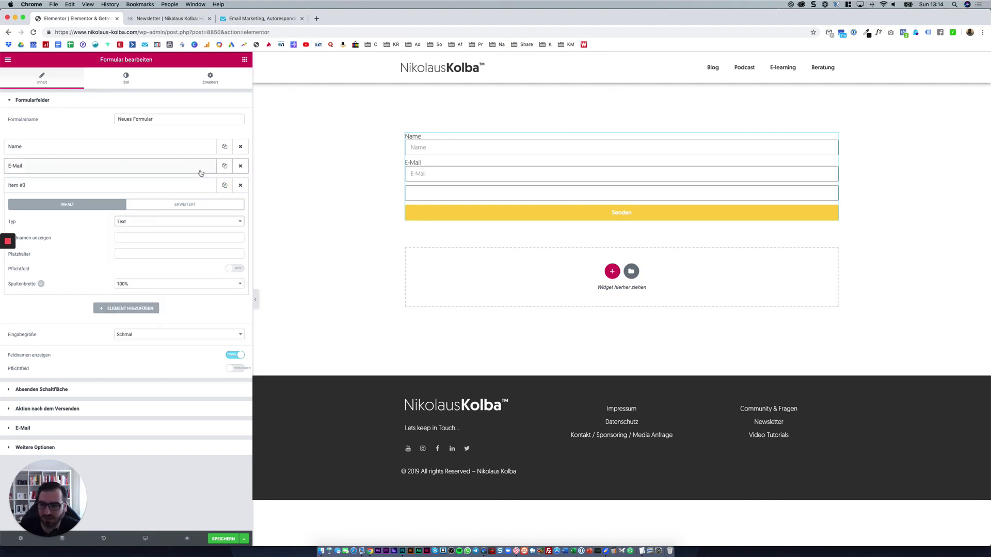
left_click(241, 186)
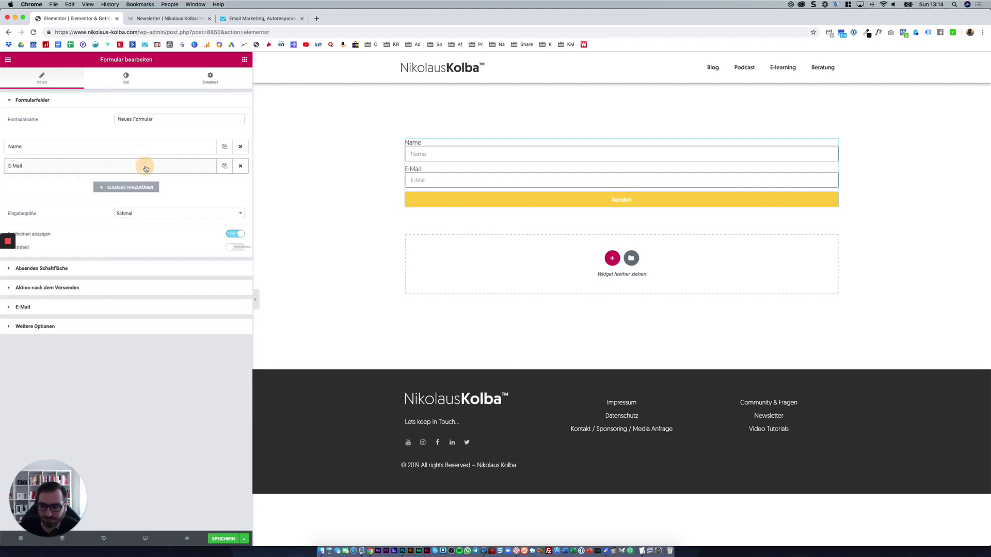
Glance at the form's advanced settings, then open the template library.
left_click(209, 83)
left_click(62, 78)
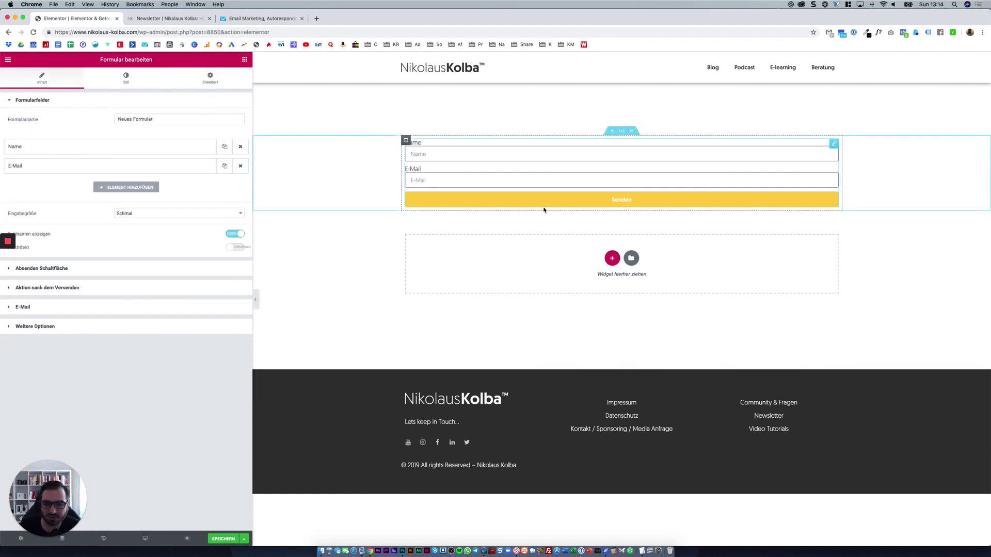
left_click(632, 258)
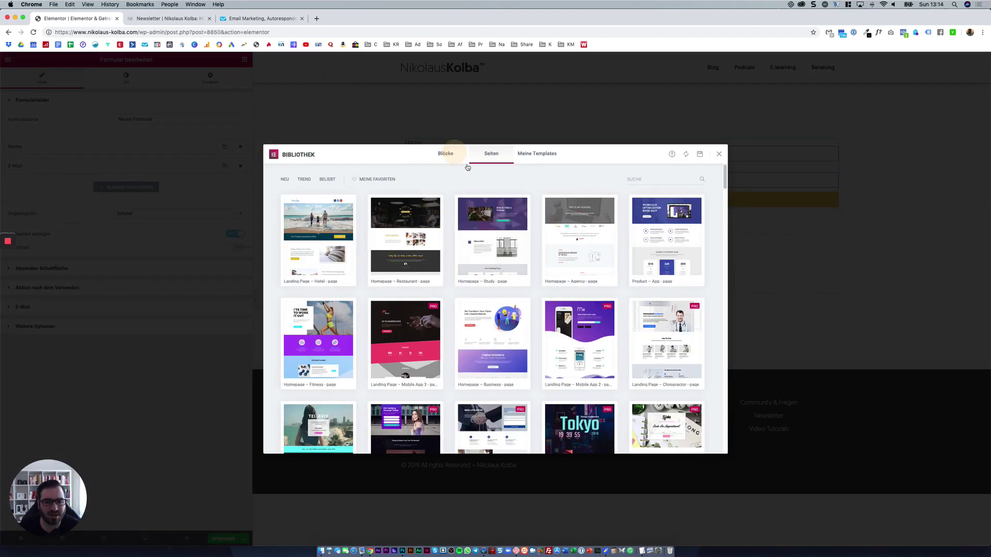
Insert the Strategy planning block from Blöcke and move it above the form.
left_click(445, 154)
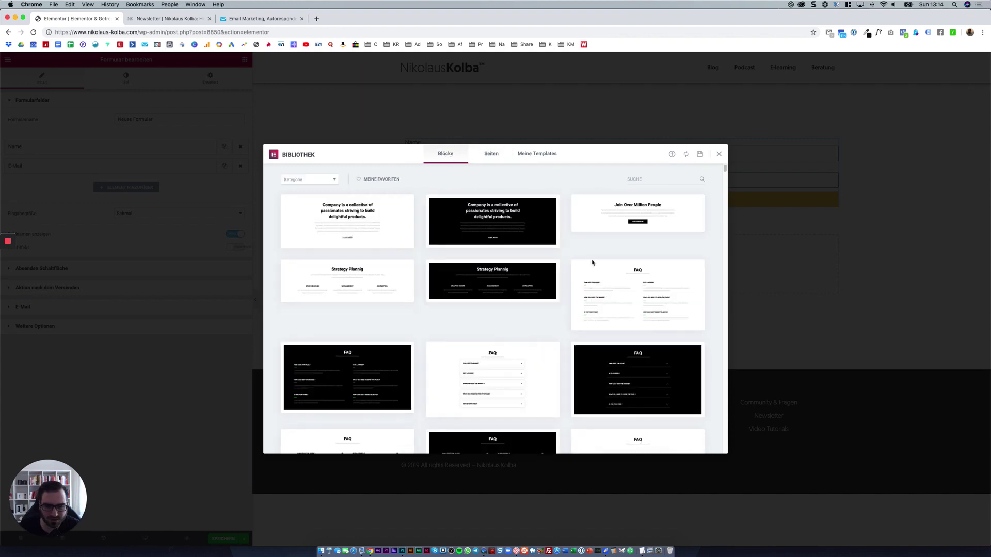
left_click(305, 294)
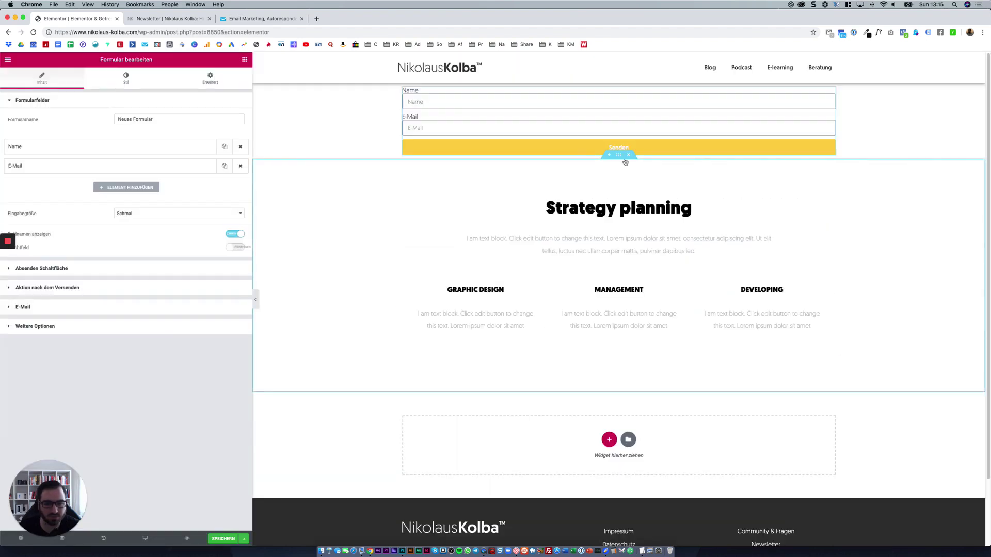
left_click_drag(621, 155, 619, 93)
Retitle the Strategy planning heading to 'Mein Newsletter'.
left_click(624, 118)
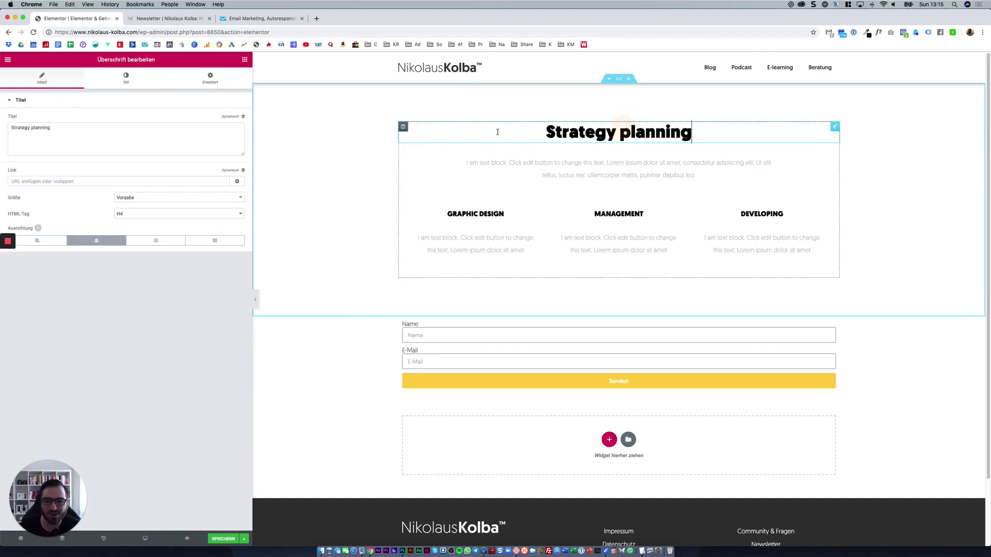
triple_click(132, 138)
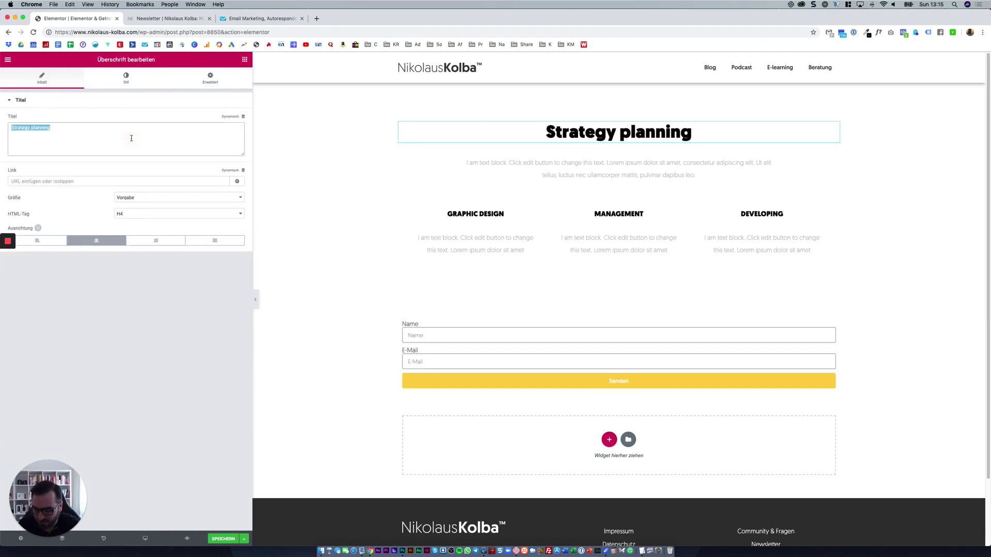
type("Der")
key("BackSpace")
key("BackSpace")
key("BackSpace")
type("Mein Ne")
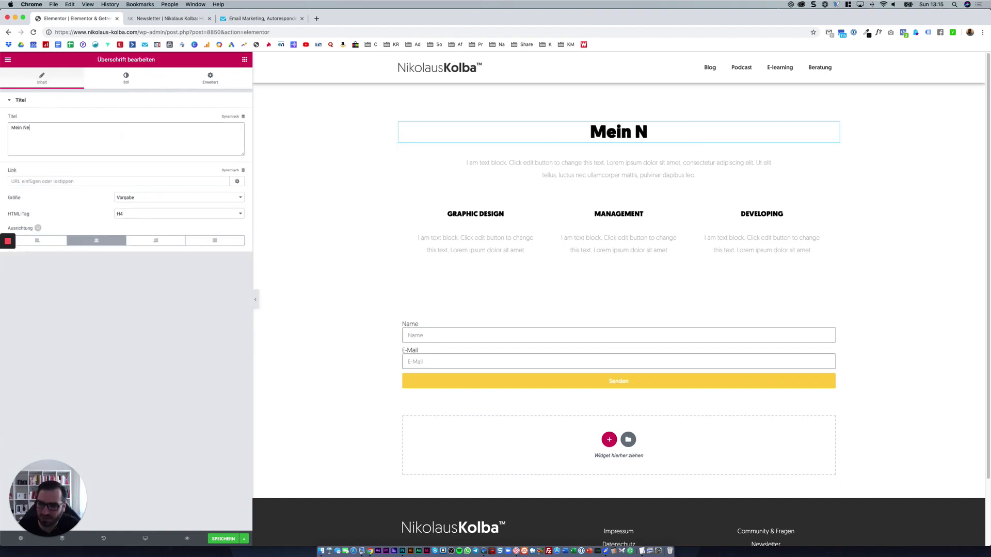
type("wsletter")
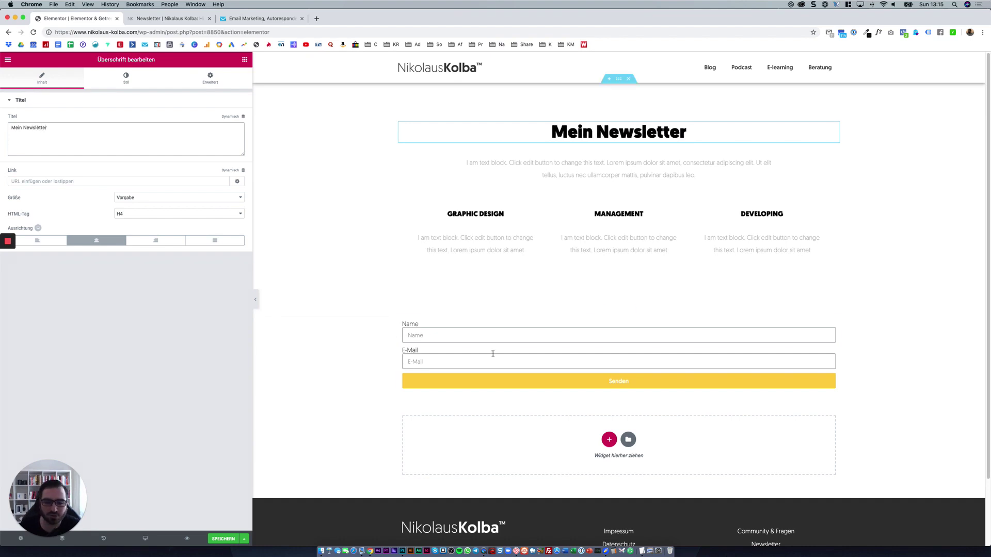
scroll(722, 289, "down", 1)
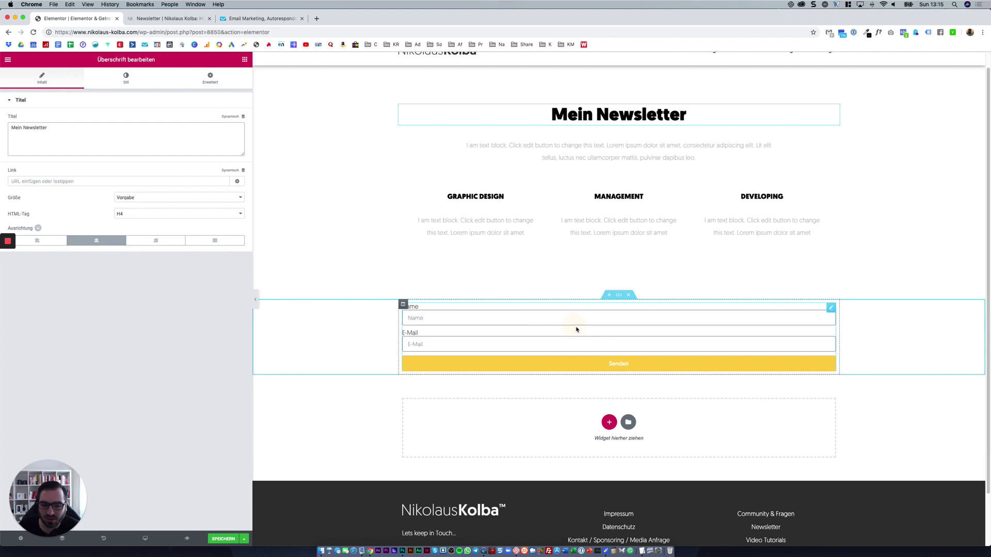
left_click(575, 329)
left_click(194, 19)
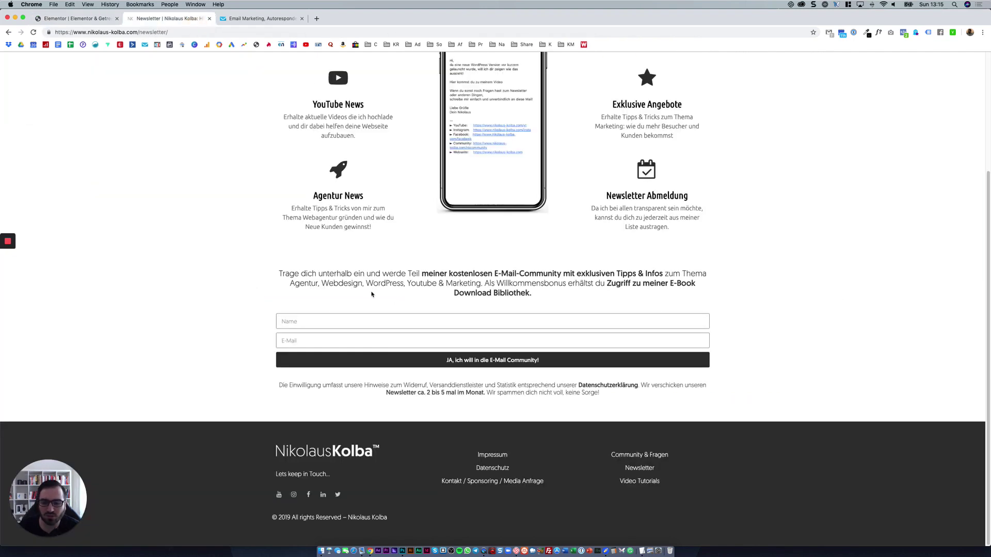
left_click_drag(283, 274, 539, 293)
left_click_drag(334, 274, 512, 295)
left_click(511, 296)
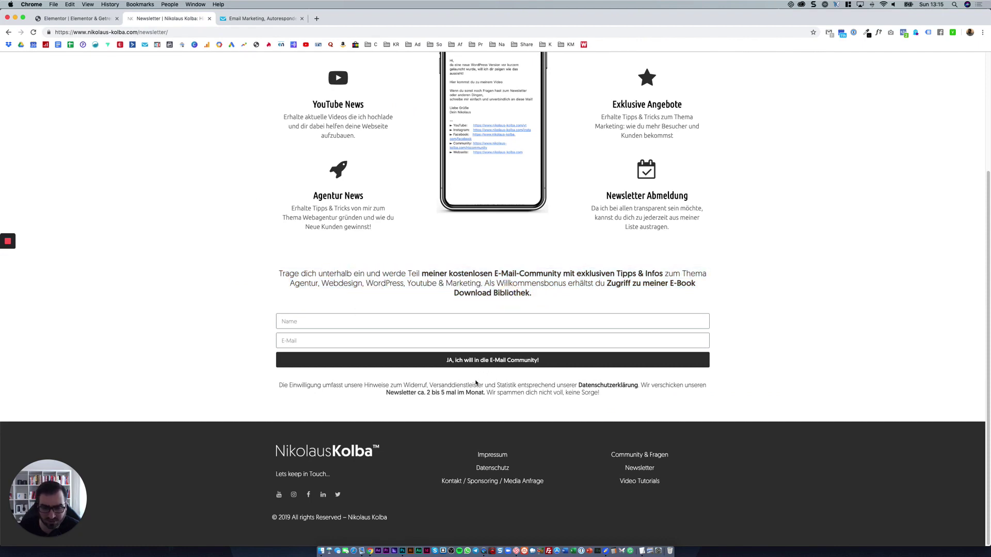
left_click_drag(485, 385, 529, 398)
left_click(284, 387)
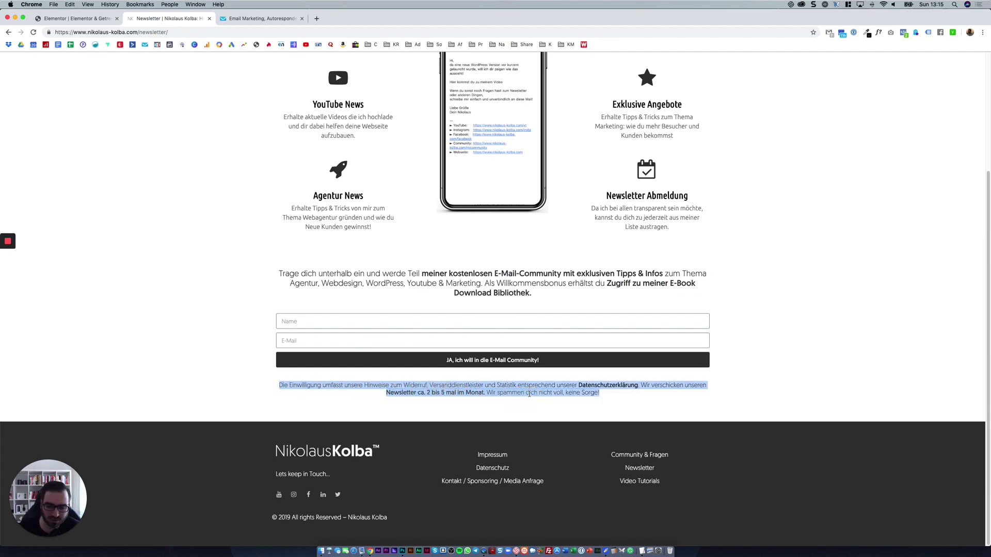
left_click(529, 393)
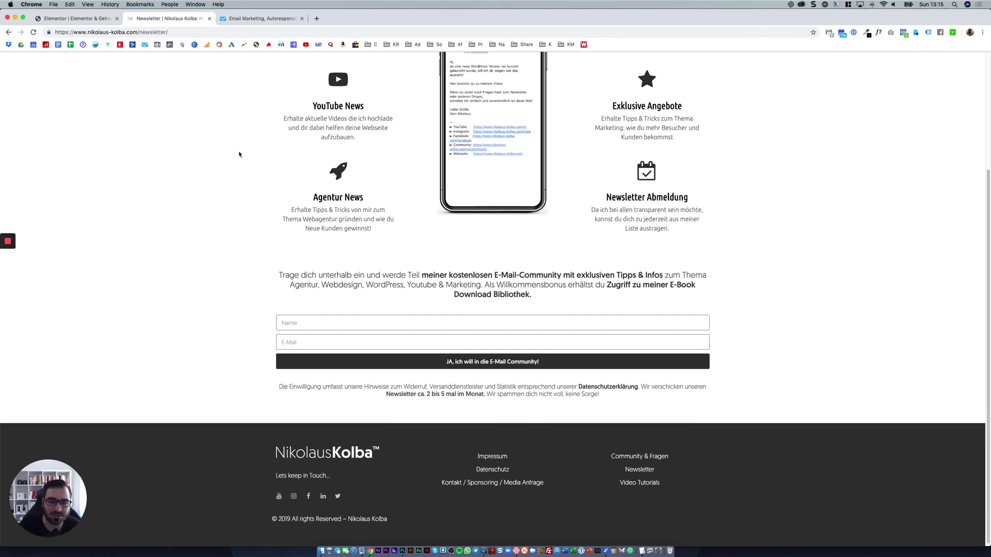
scroll(273, 206, "up", 3)
scroll(316, 204, "up", 1)
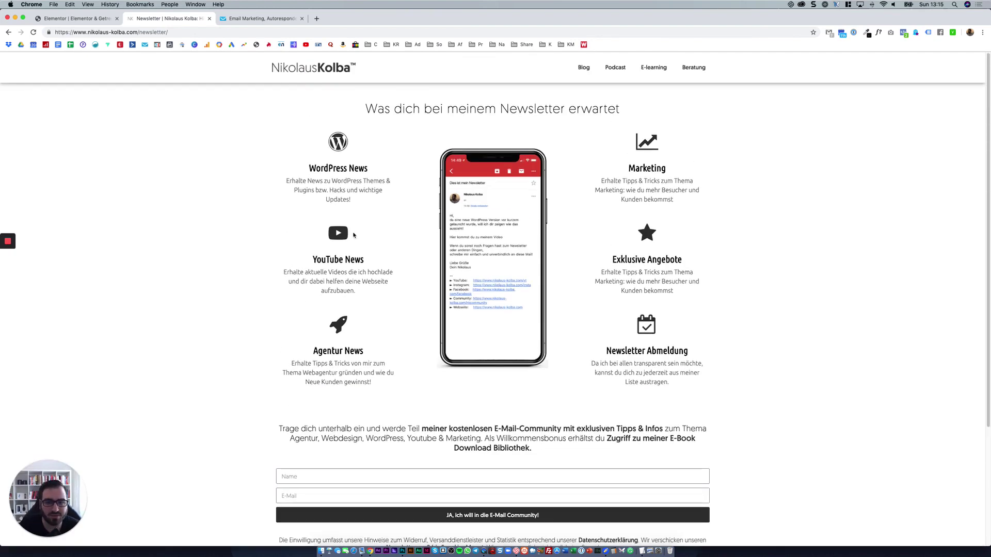
Change the submit button's background colour from yellow to black (#111111).
left_click(94, 18)
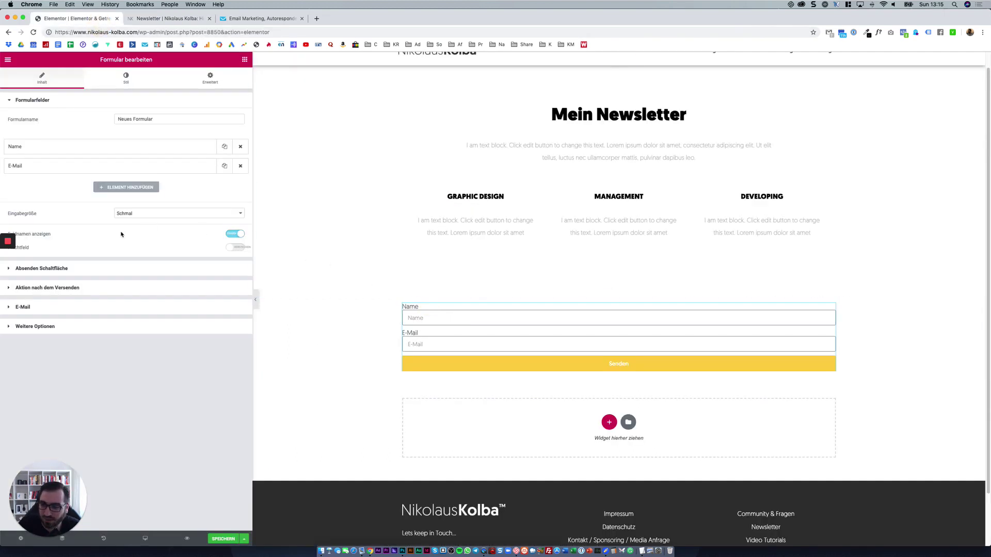
left_click(109, 268)
left_click(125, 79)
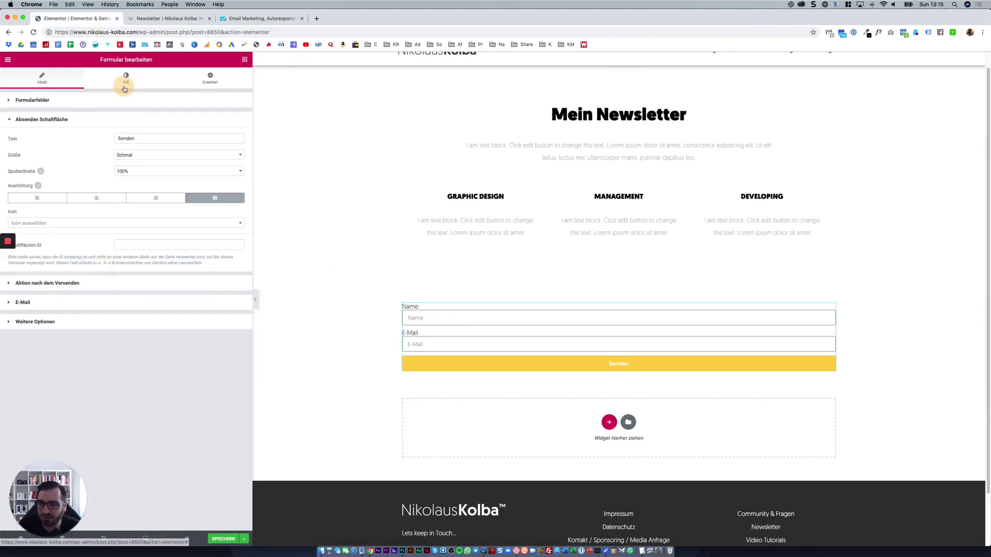
left_click(147, 266)
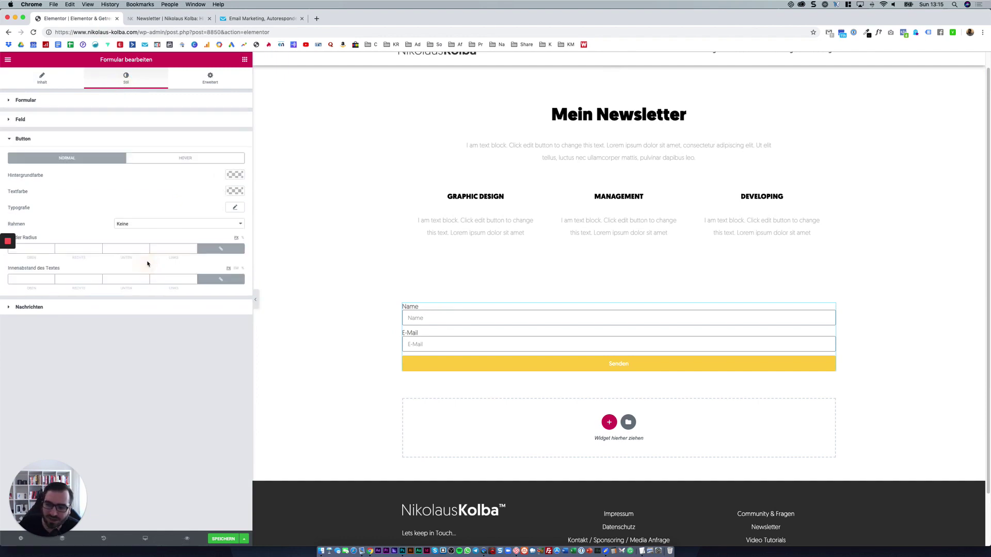
left_click(234, 191)
left_click(232, 174)
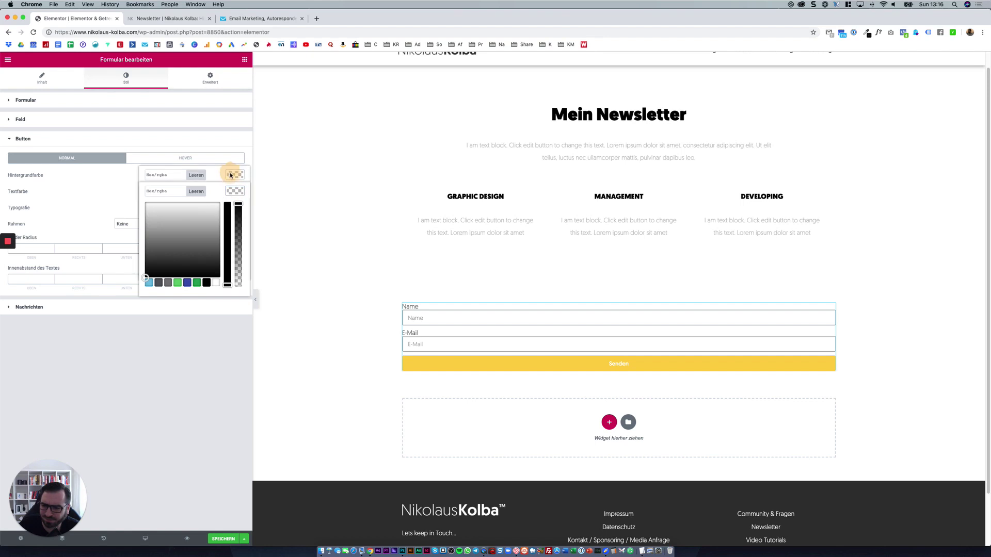
left_click(127, 178)
left_click(231, 175)
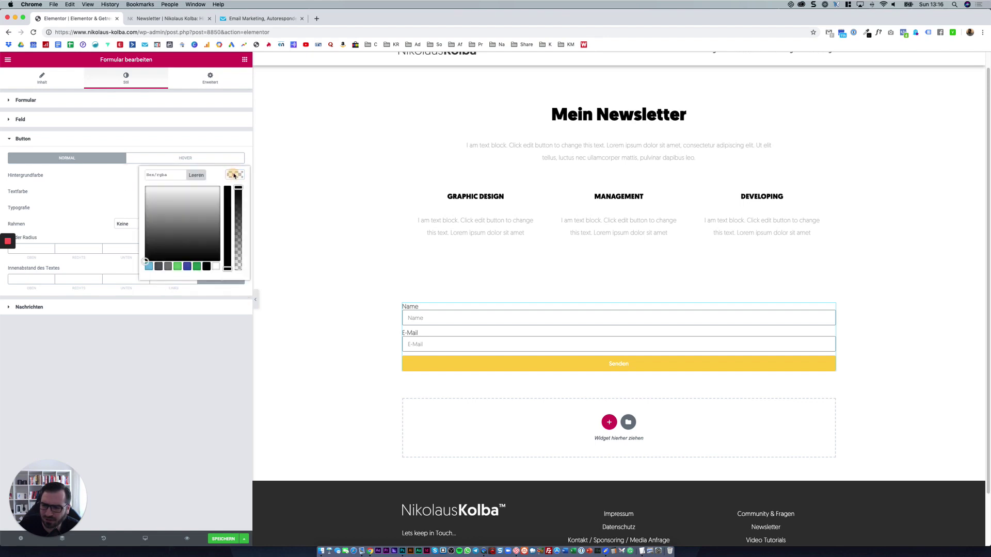
left_click_drag(156, 225, 116, 254)
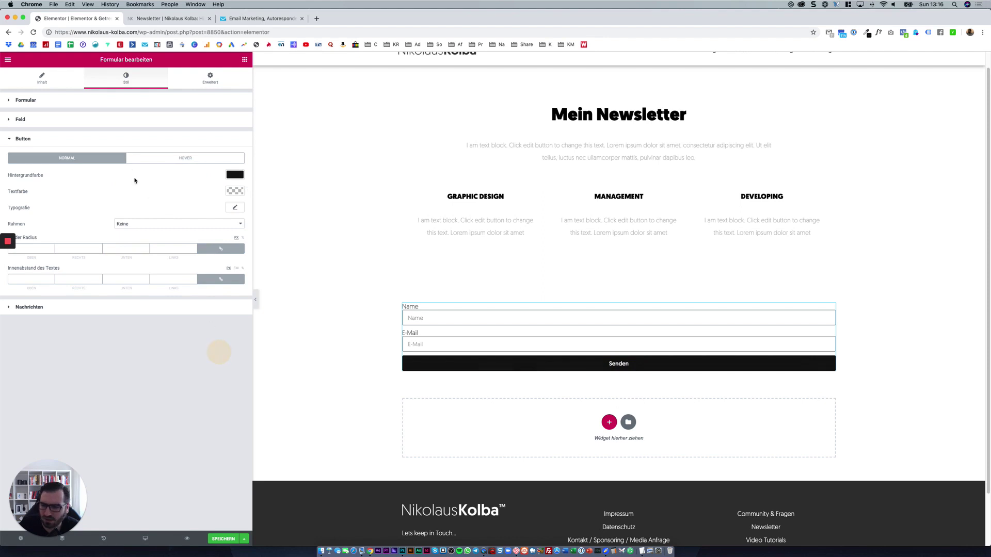
left_click(52, 77)
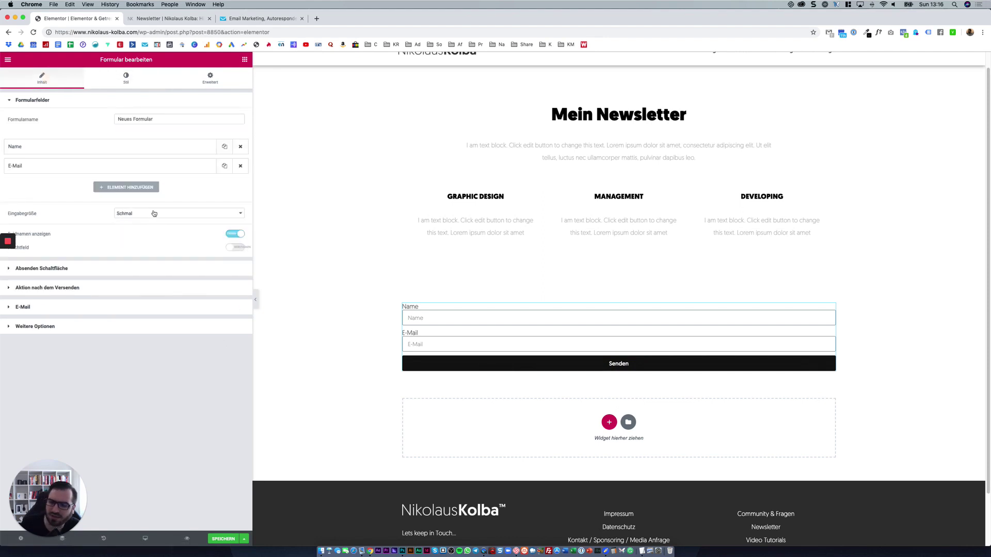
Change the submit button text from Senden to 'Zum Newsletter eintragen'.
left_click(151, 265)
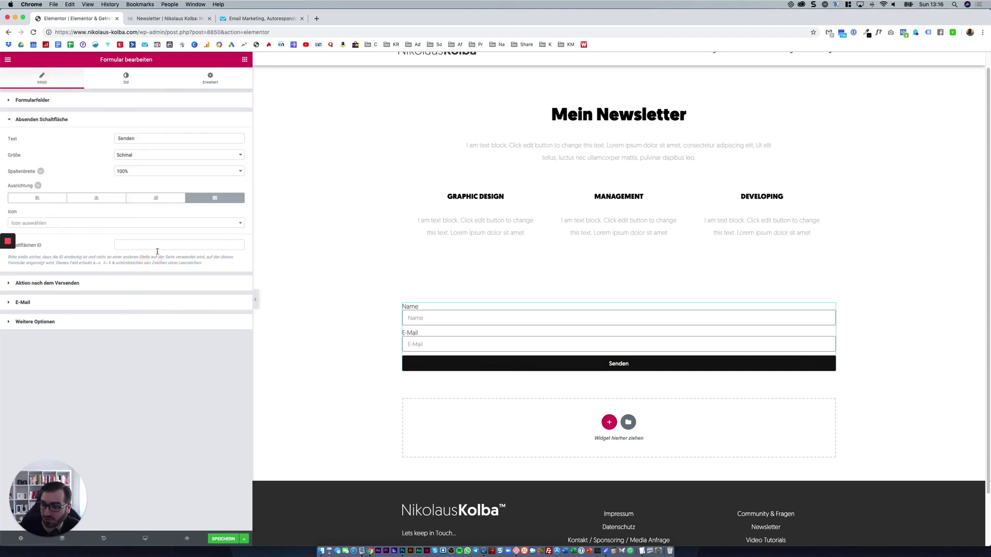
double_click(142, 138)
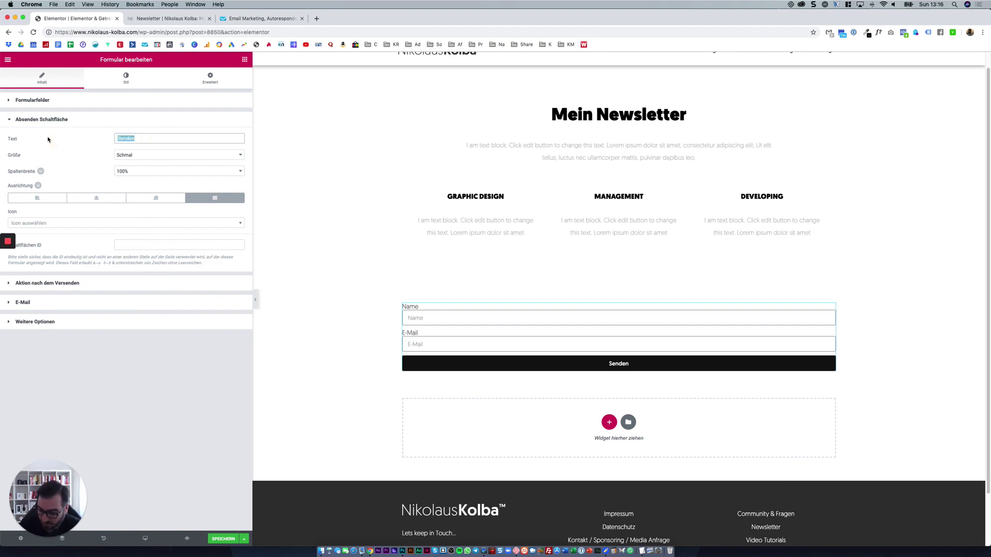
type("Zum NEwslet")
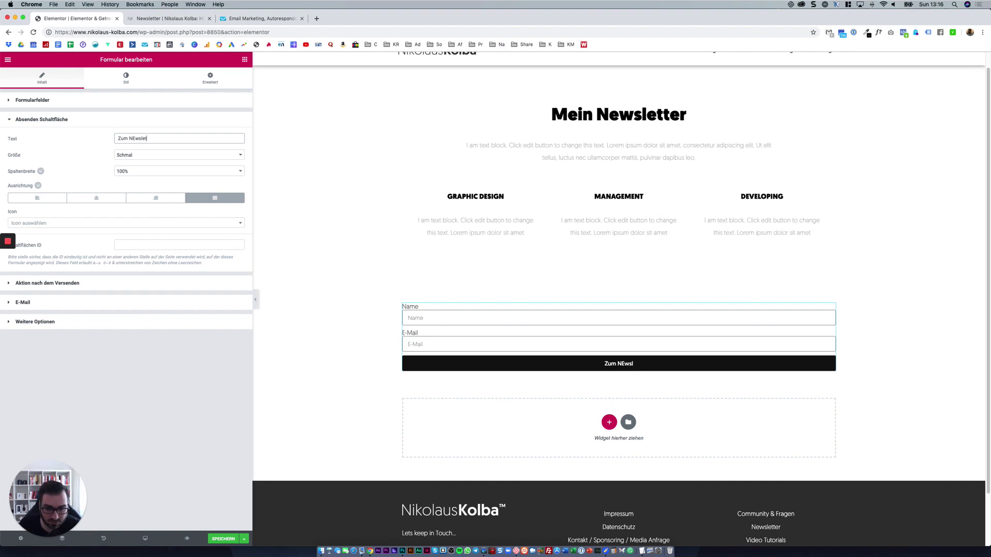
type("ter")
key("BackSpace")
key("BackSpace")
key("BackSpace")
key("BackSpace")
key("BackSpace")
key("BackSpace")
key("BackSpace")
key("BackSpace")
key("BackSpace")
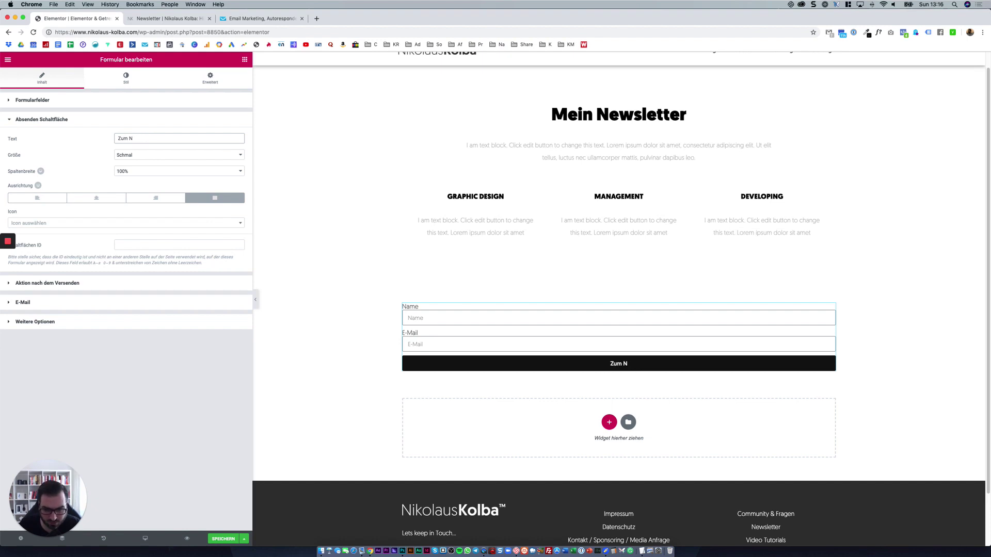
type("ewsletter eint")
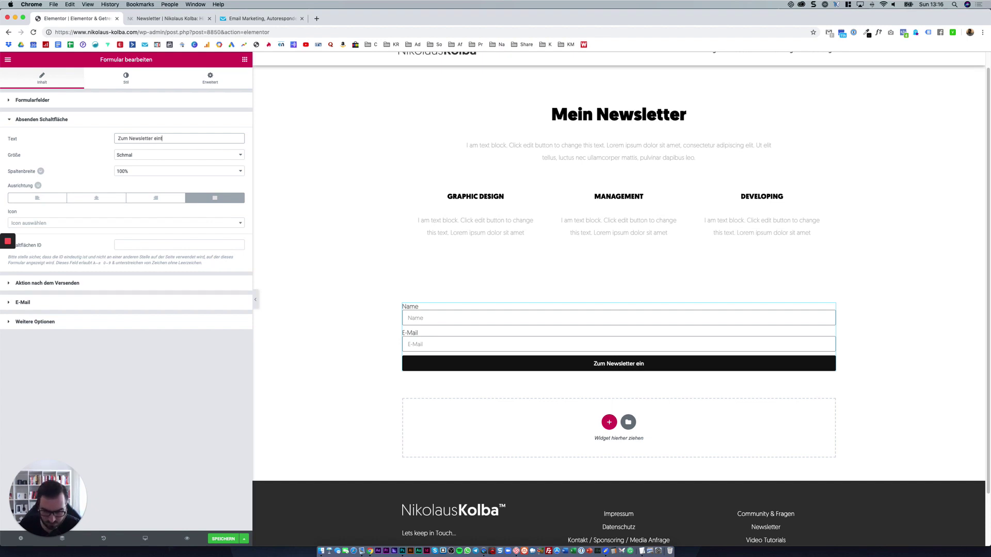
type("ragen")
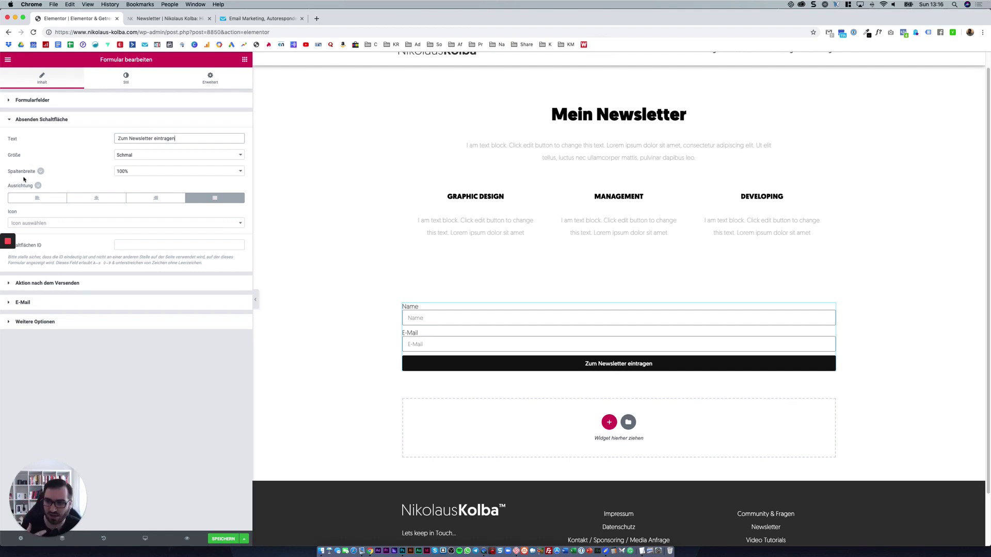
left_click(37, 125)
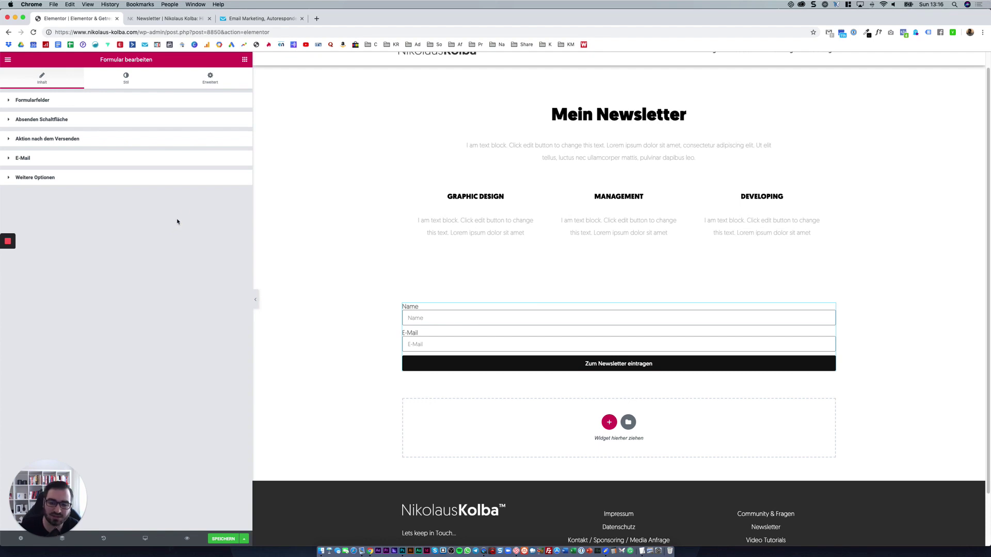
left_click(180, 139)
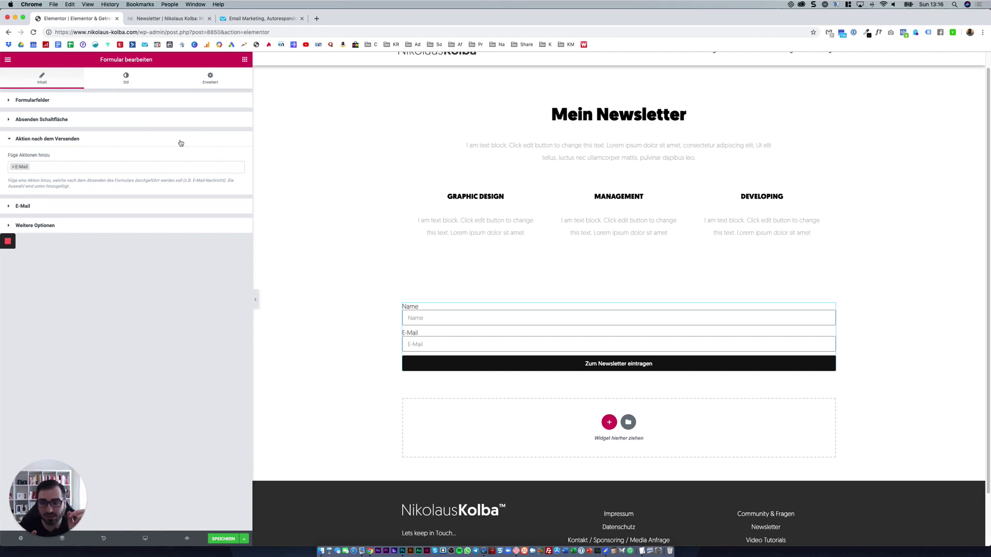
Enter a test name and e-mail address into the live newsletter form.
left_click(166, 18)
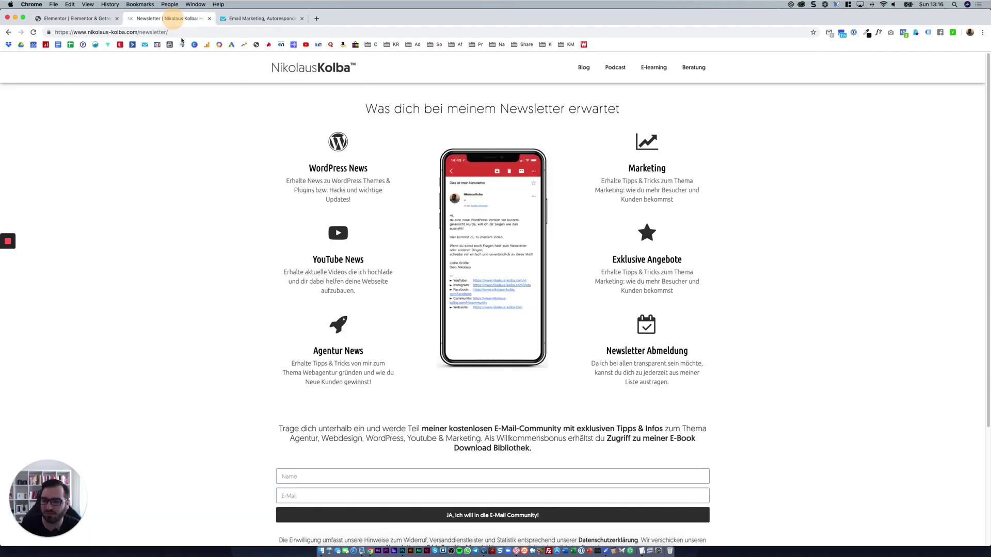
scroll(342, 356, "down", 5)
left_click(352, 317)
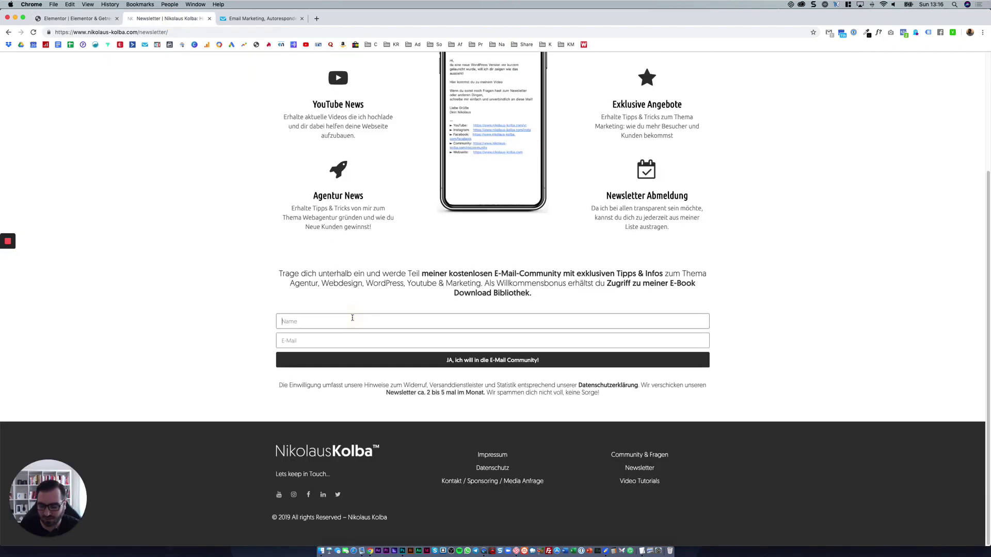
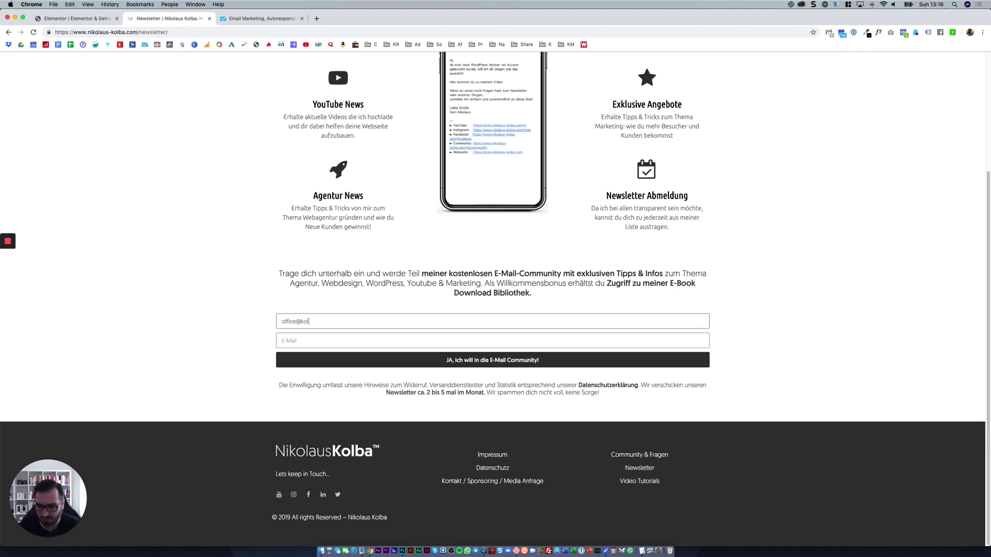
key("Tab")
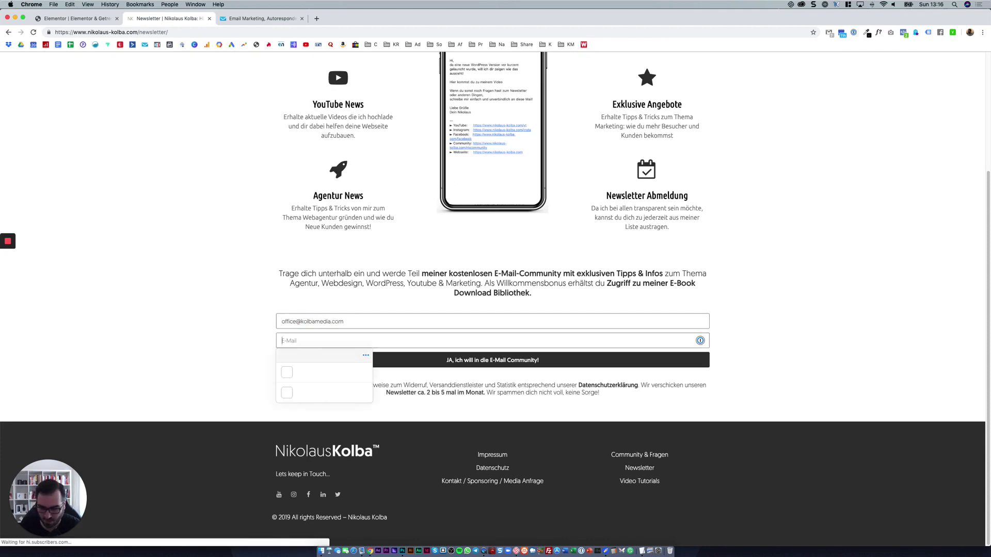
type("N")
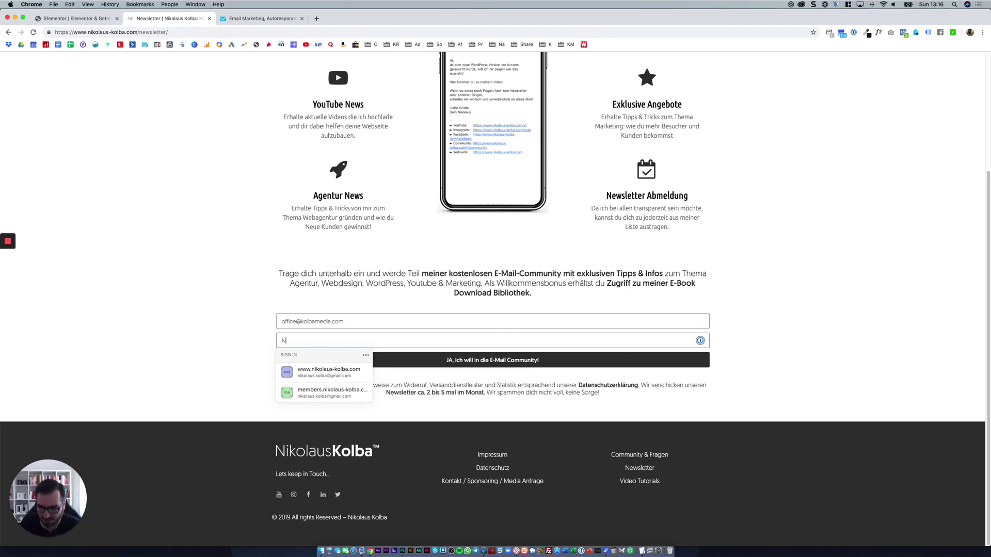
type("ikolaus")
key("super+a")
key("super+c")
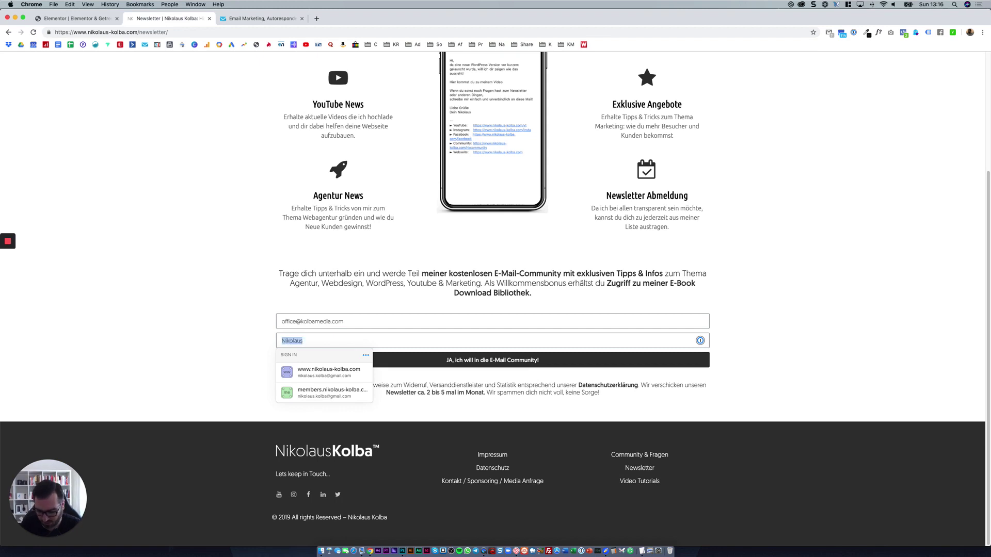
key("BackSpace")
Put the name and e-mail into their correct fields and submit the signup.
left_click(347, 321)
key("super+v")
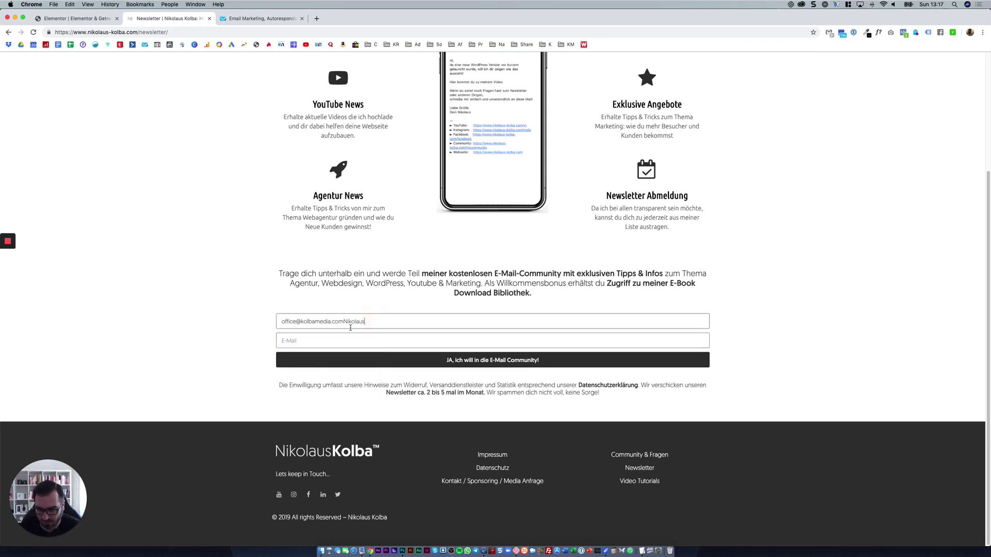
left_click_drag(343, 321, 268, 320)
key("super+c")
left_click(339, 342)
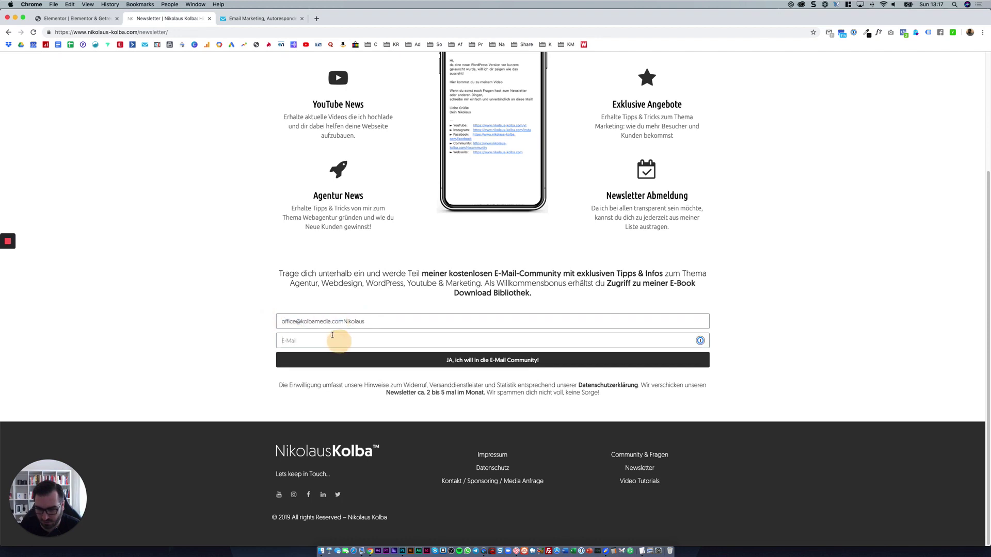
key("super+v")
left_click(81, 317)
key("BackSpace")
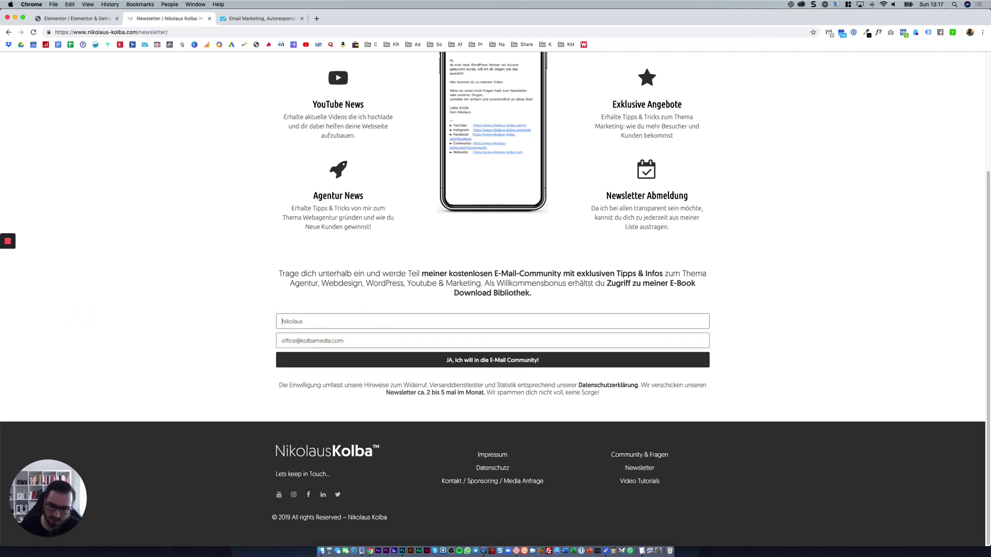
left_click(287, 362)
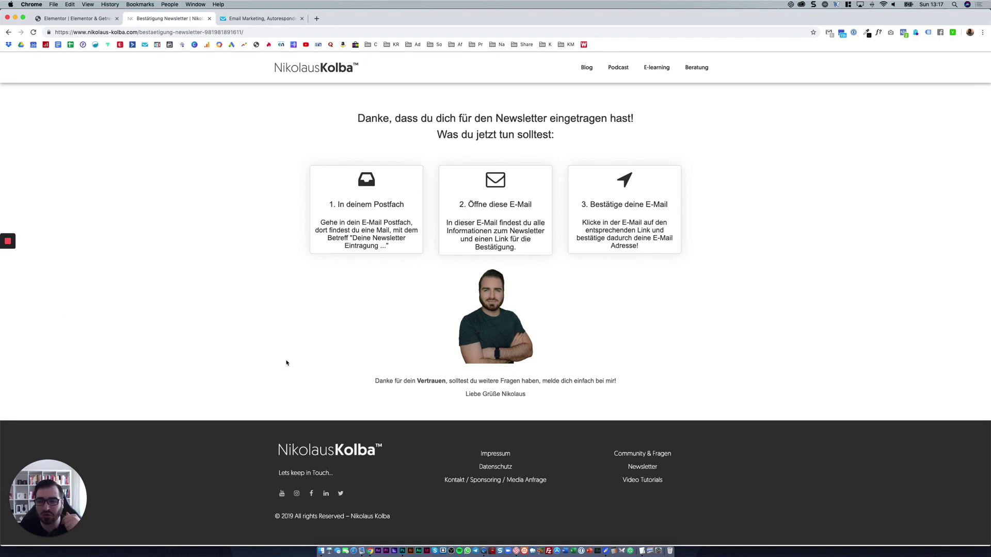
Replace the E-Mail after-submit action with a Weiterleiten redirect.
left_click(78, 18)
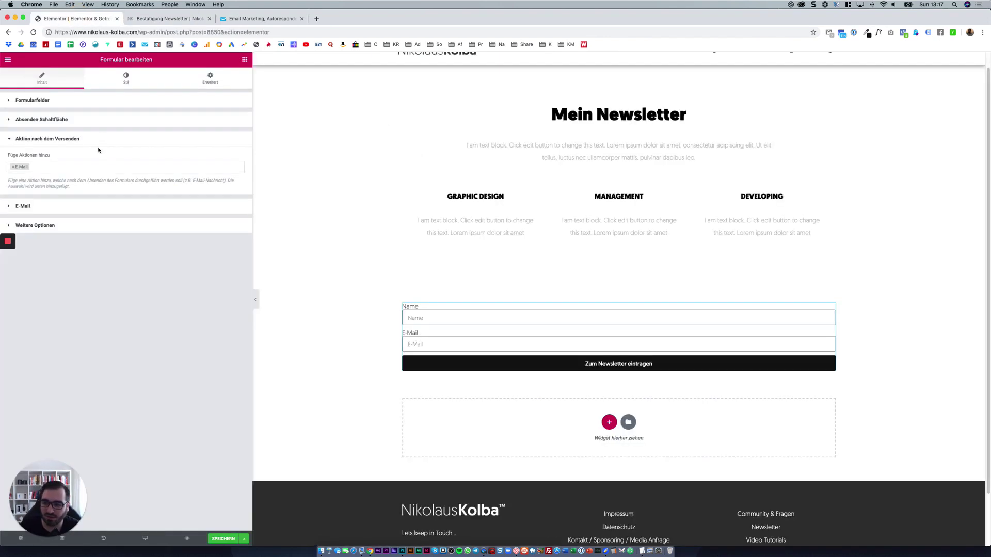
left_click(84, 167)
left_click(69, 197)
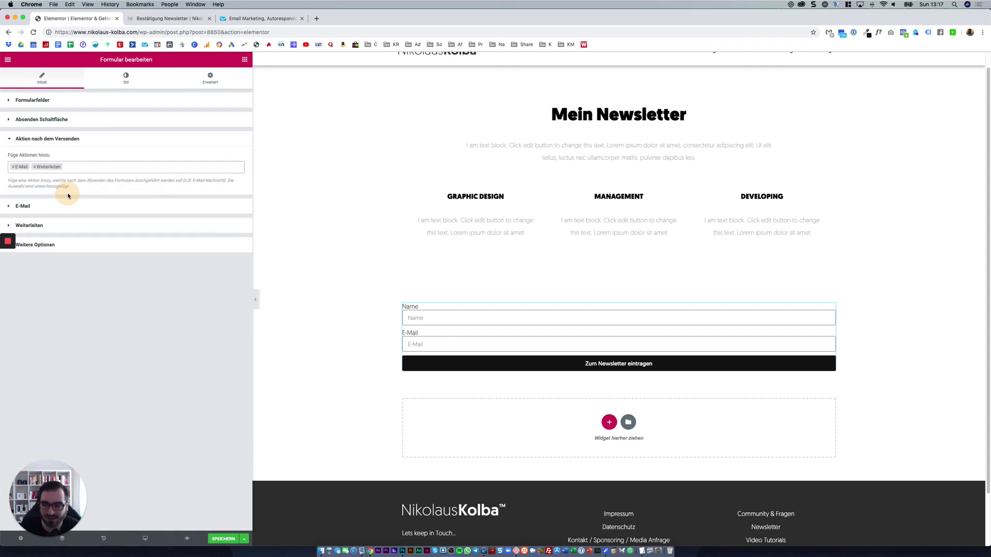
left_click(13, 168)
left_click(13, 167)
left_click(106, 157)
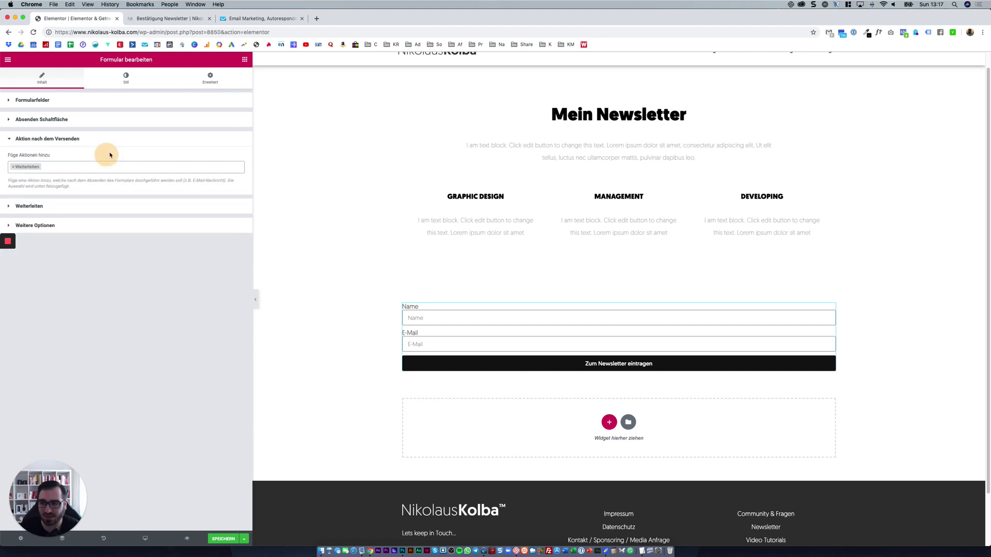
Set the redirect target to the bestaetigung-newsletter confirmation page URL.
left_click(184, 19)
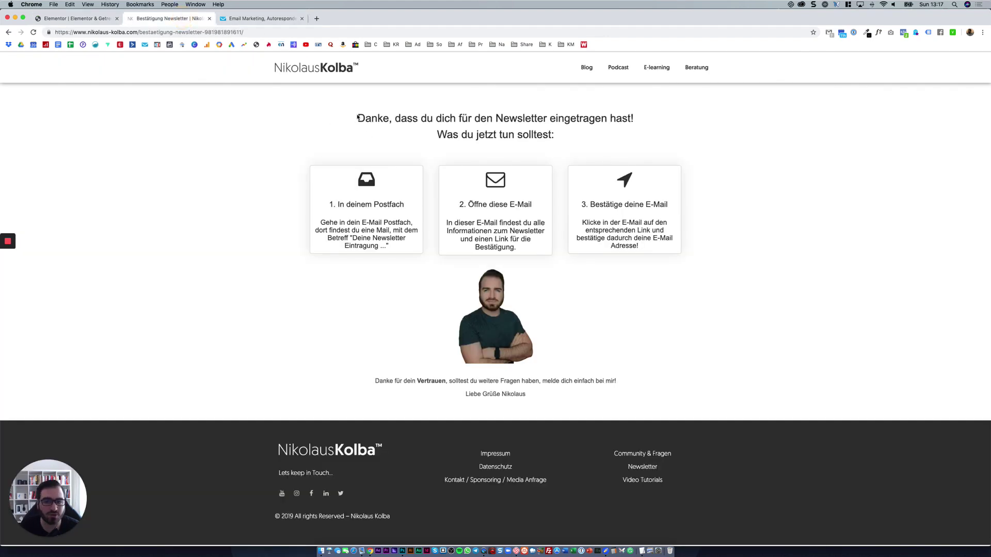
left_click_drag(356, 114, 569, 360)
left_click(567, 362)
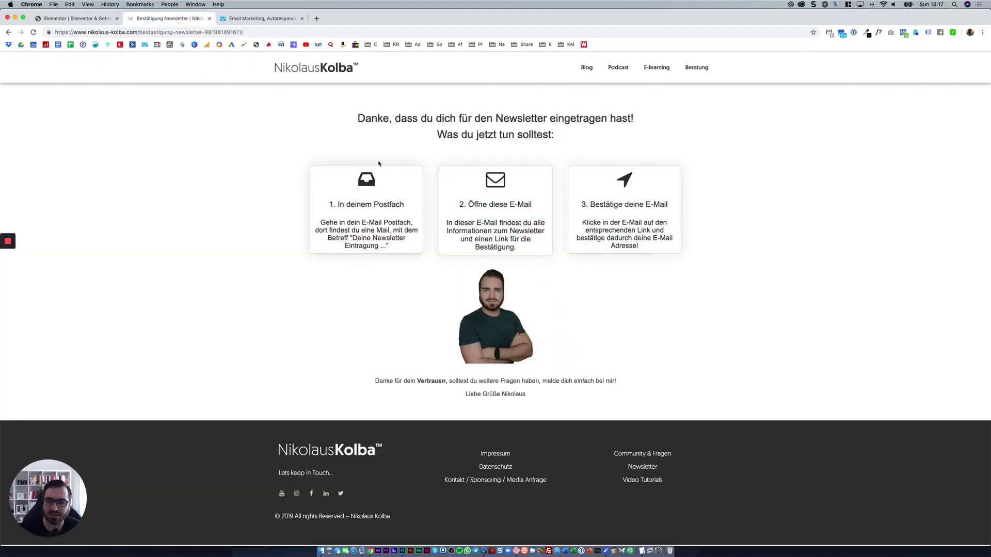
left_click(102, 20)
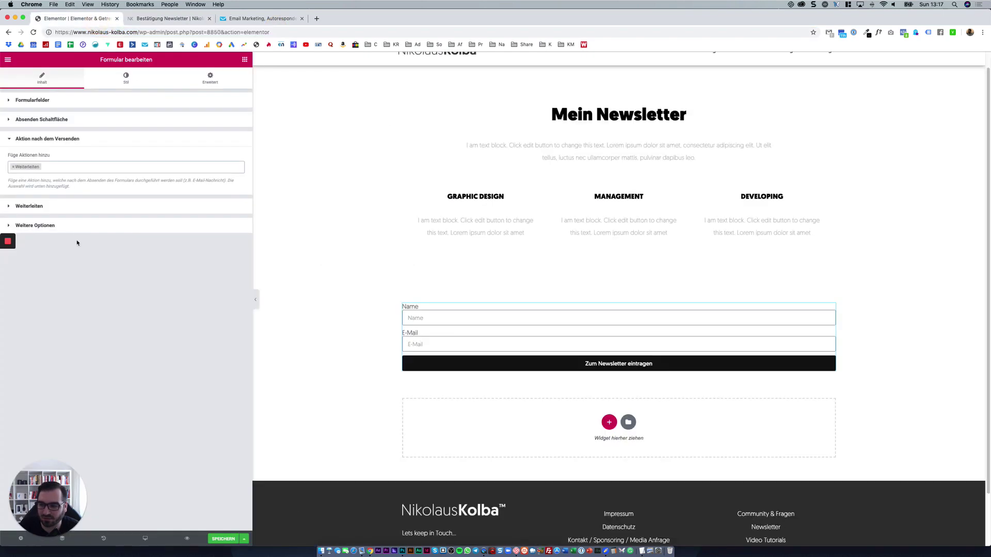
left_click(72, 212)
left_click(74, 186)
key("super+v")
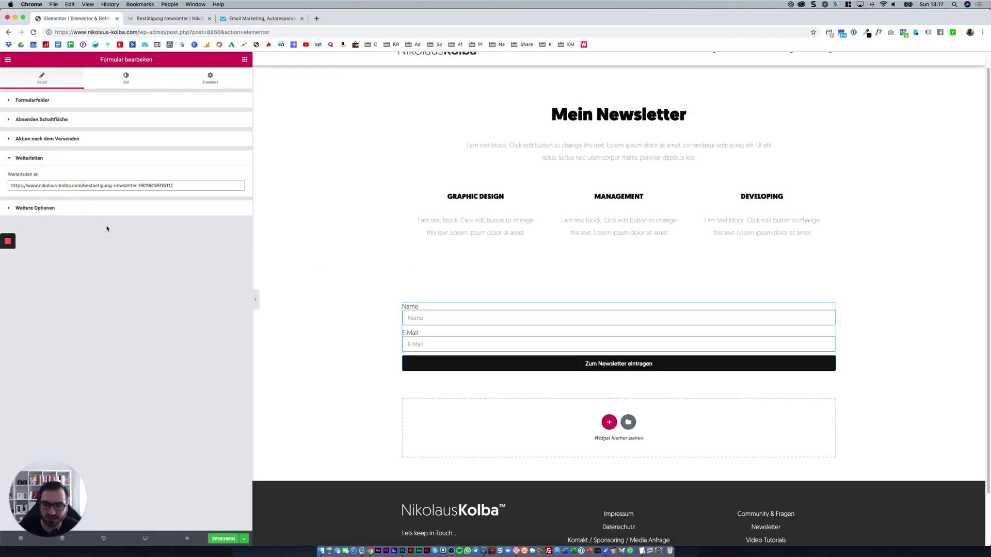
left_click(118, 164)
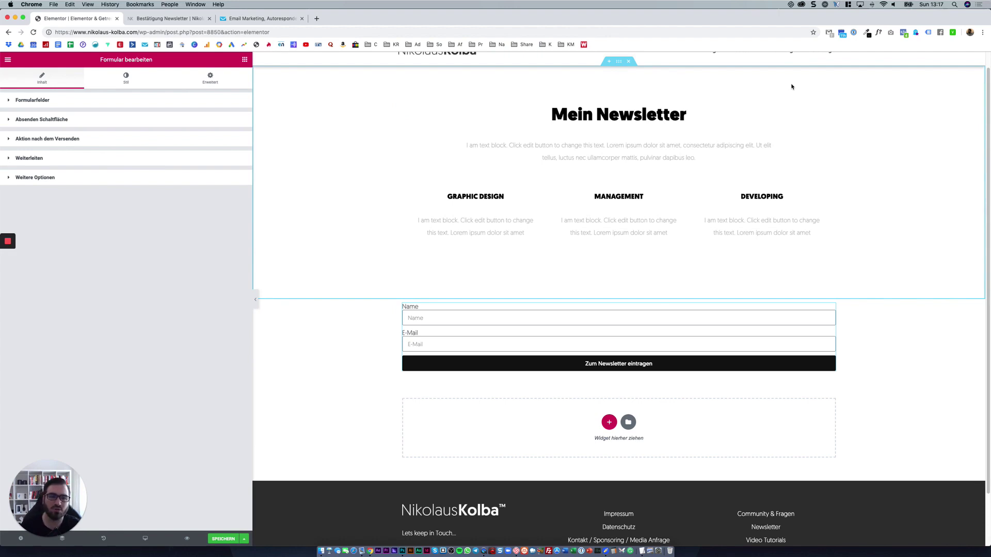
Open the Gmail inbox in a new tab from the toolbar extension.
left_click(829, 32)
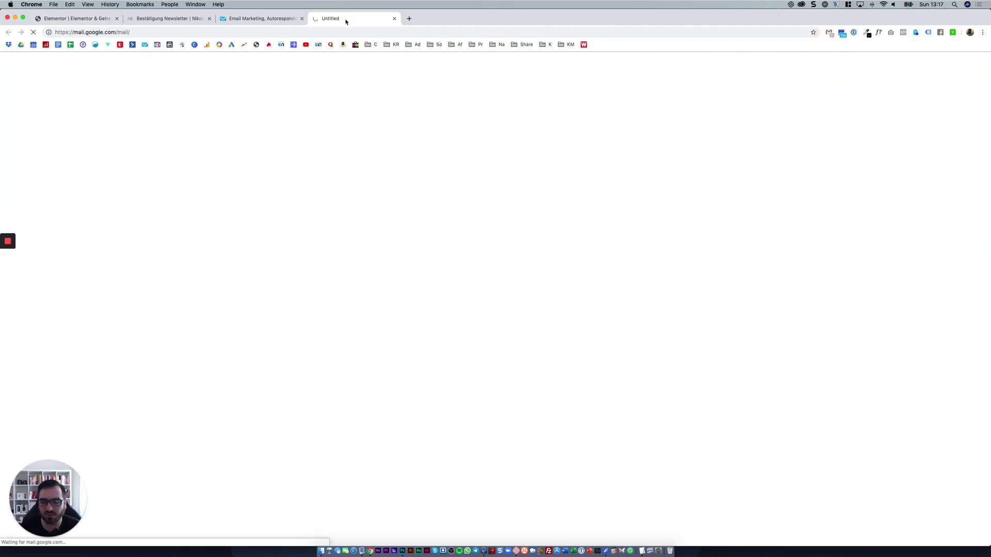
key("super+w")
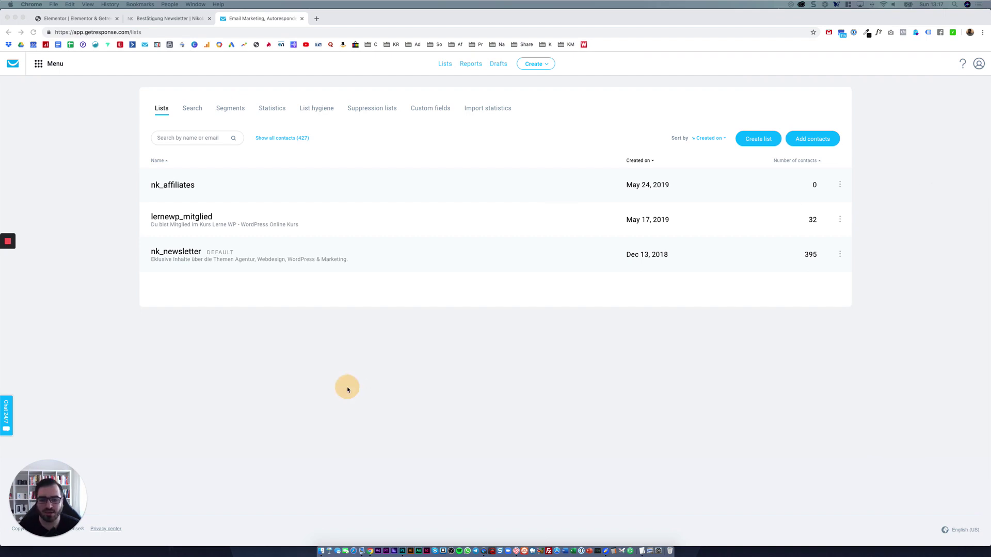
left_click(348, 390)
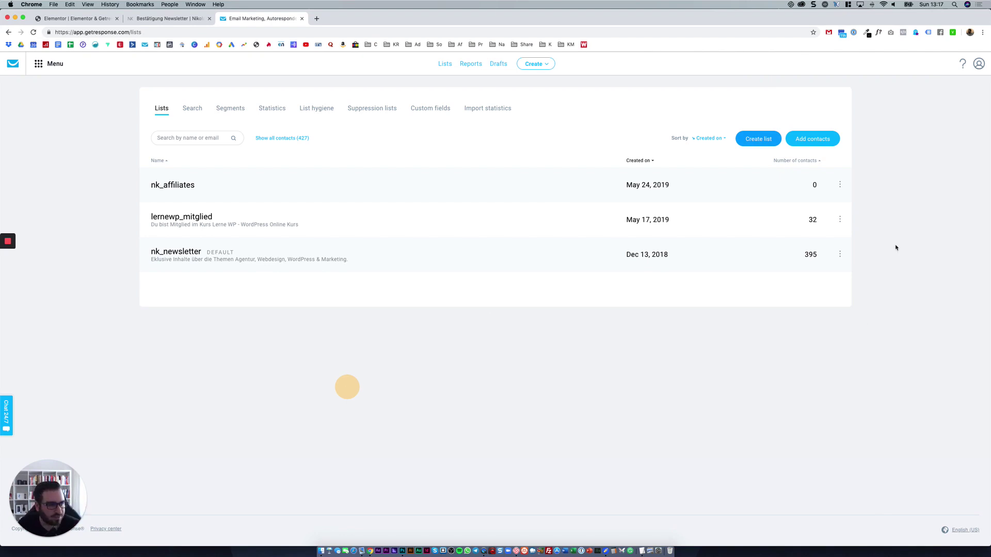
left_click(829, 32)
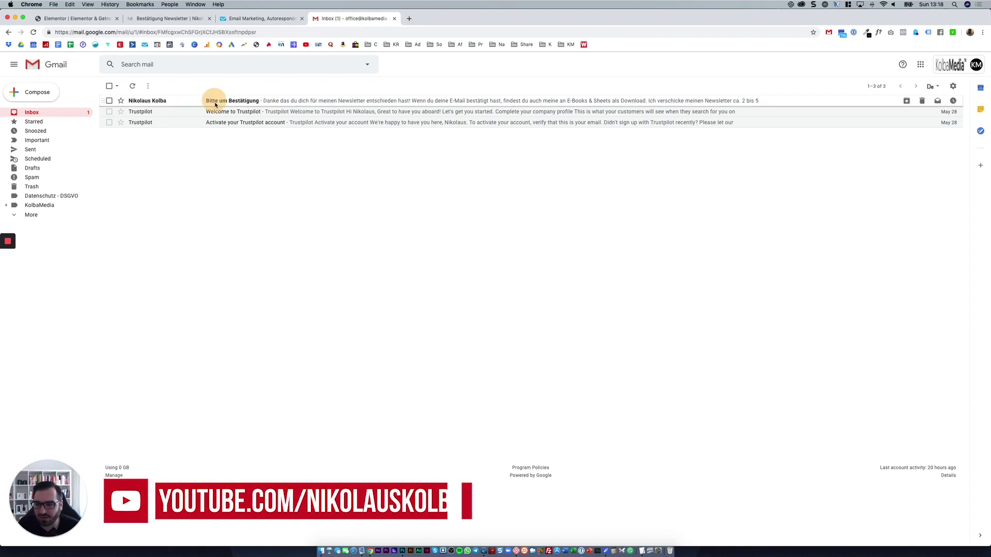
Confirm the subscription via the link in the Bitte um Bestätigung email.
left_click(216, 101)
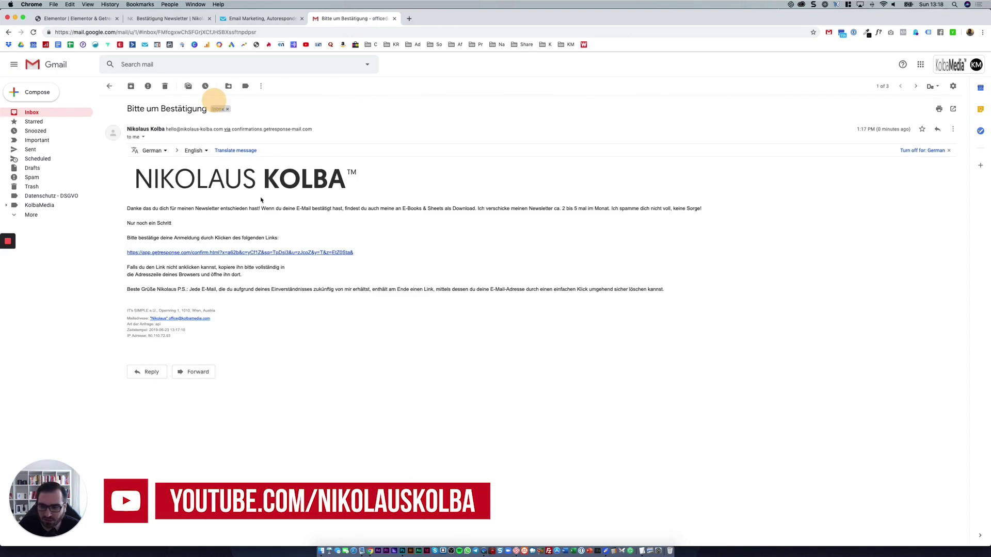
left_click(191, 253)
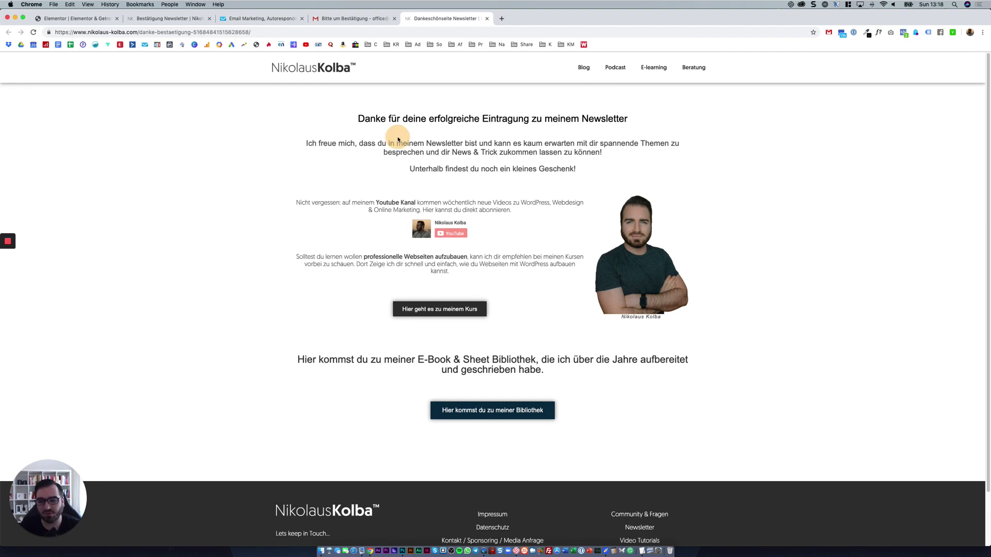
left_click_drag(365, 118, 579, 173)
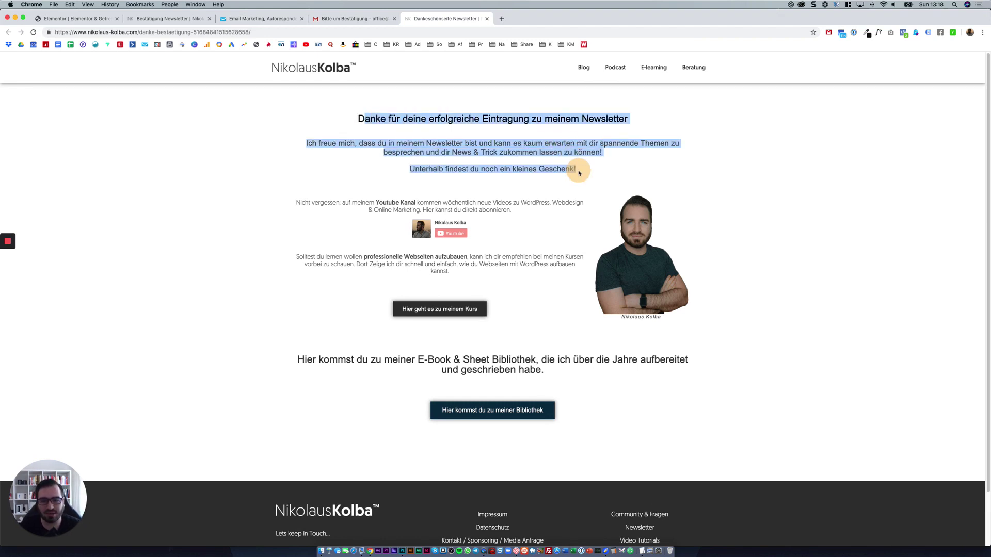
Close the thank-you and GetResponse tabs, returning to the confirmation page and editor.
left_click(272, 19)
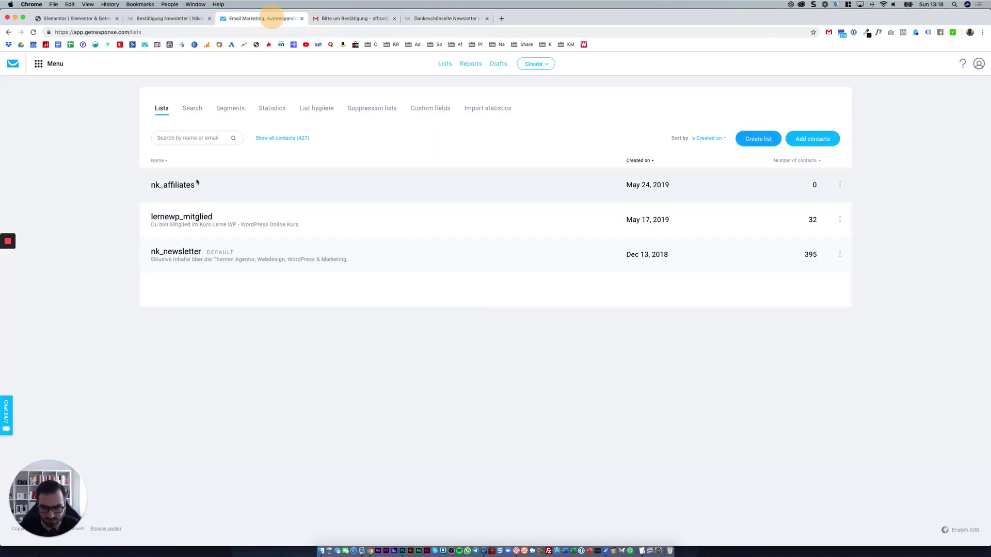
left_click(225, 168)
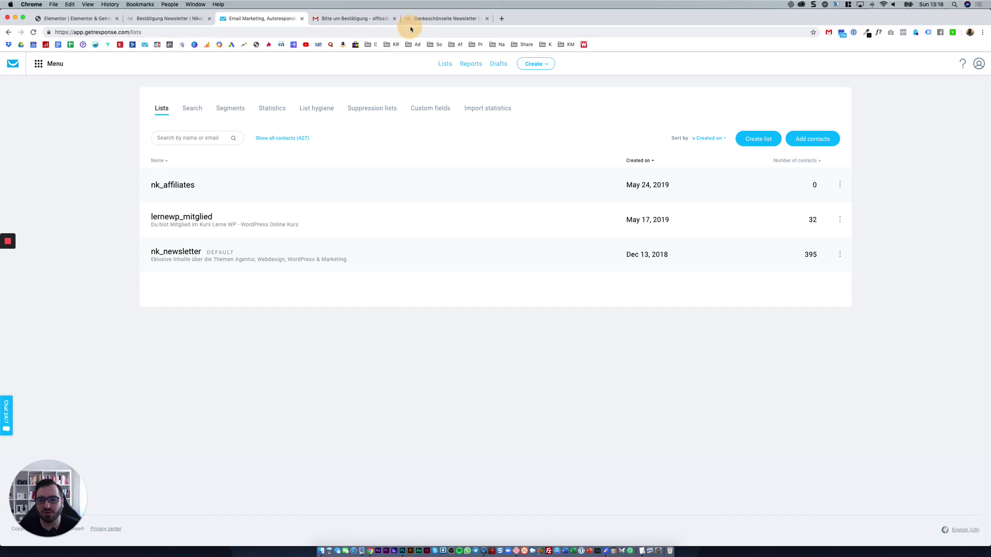
left_click(416, 19)
left_click(486, 18)
left_click(302, 18)
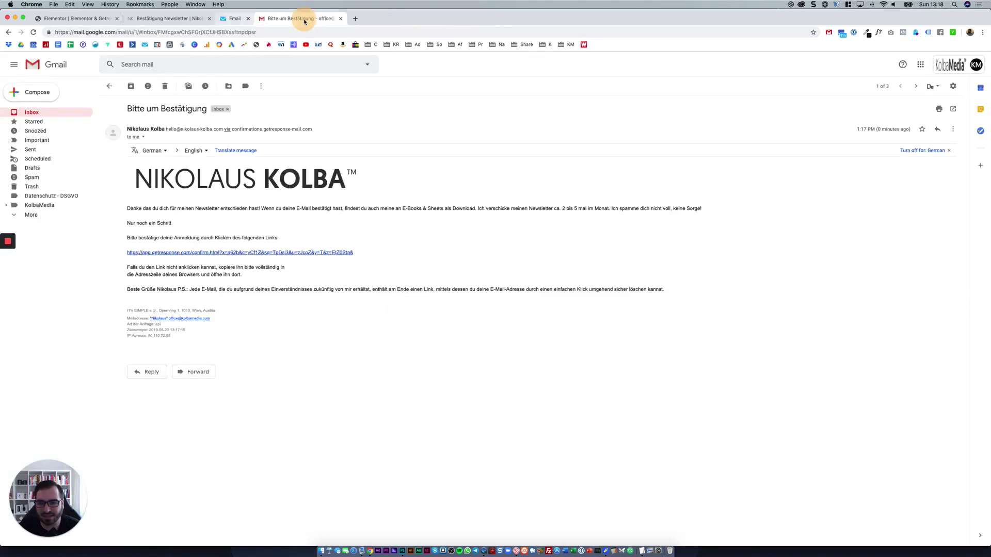
left_click(197, 21)
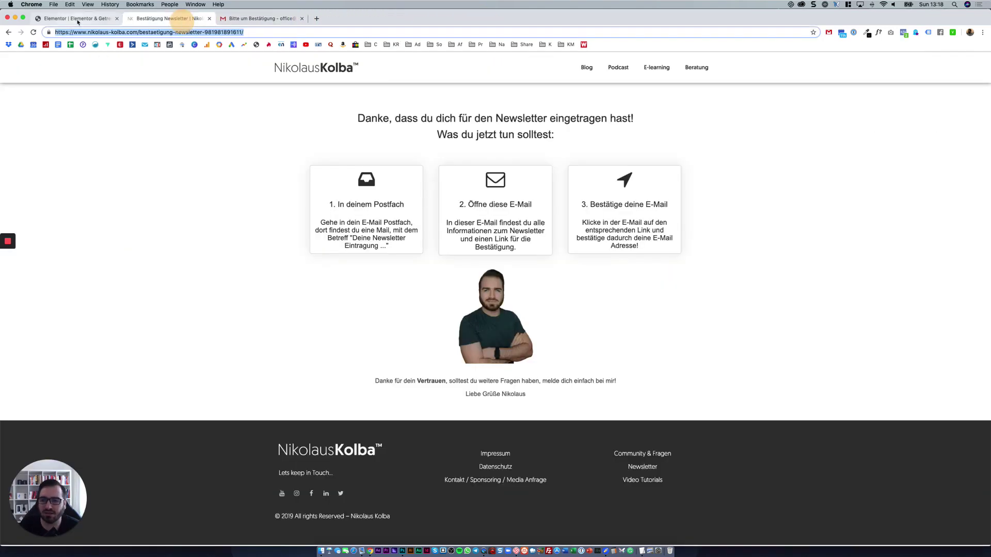
left_click(78, 19)
Verify Weiterleiten points to bestaetigung-newsletter and show the after-submit actions list.
left_click(24, 158)
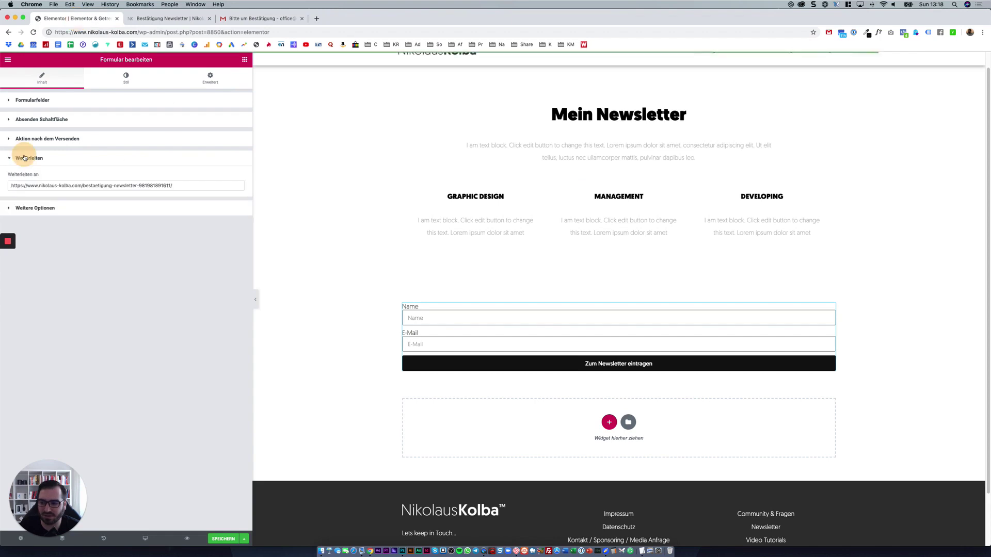
left_click_drag(56, 154, 63, 244)
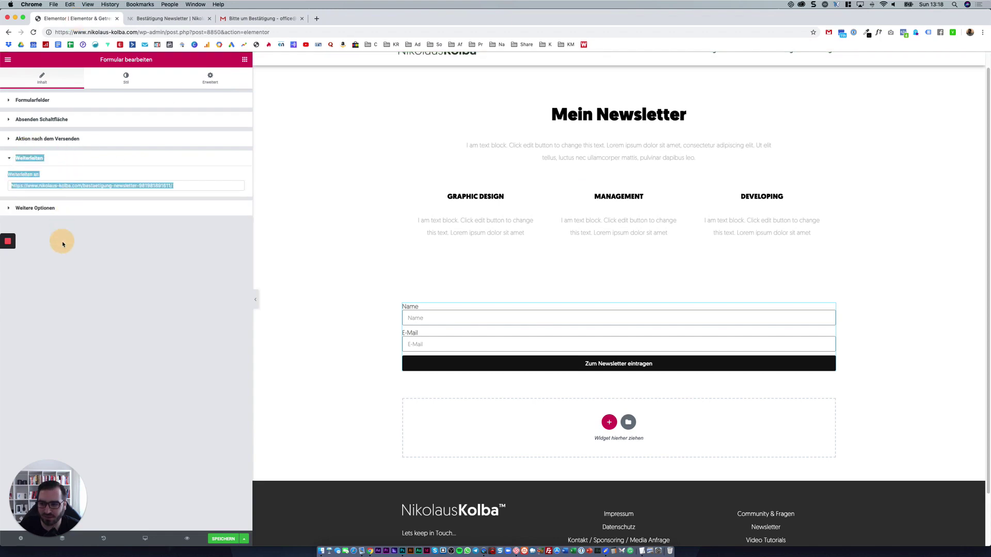
left_click(133, 366)
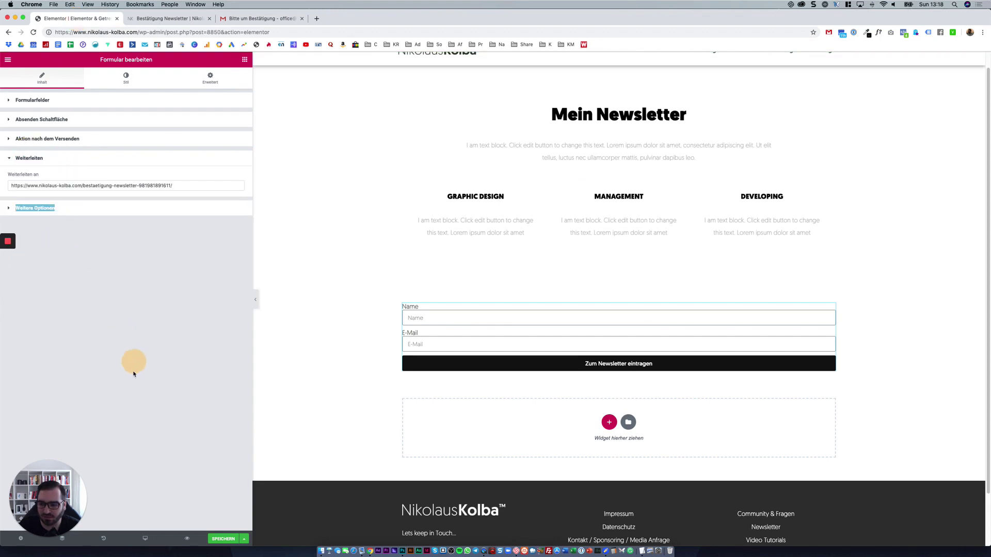
left_click(120, 182)
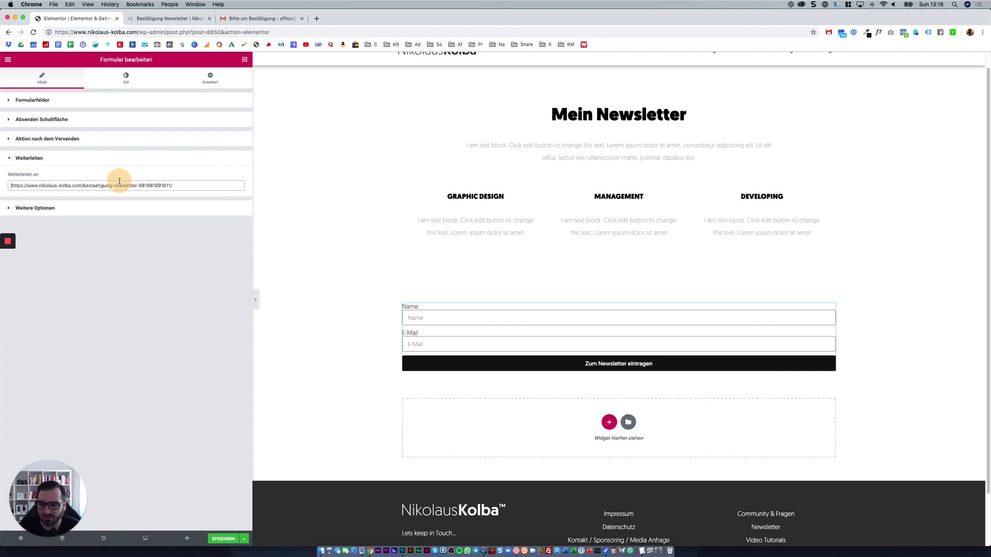
left_click(115, 140)
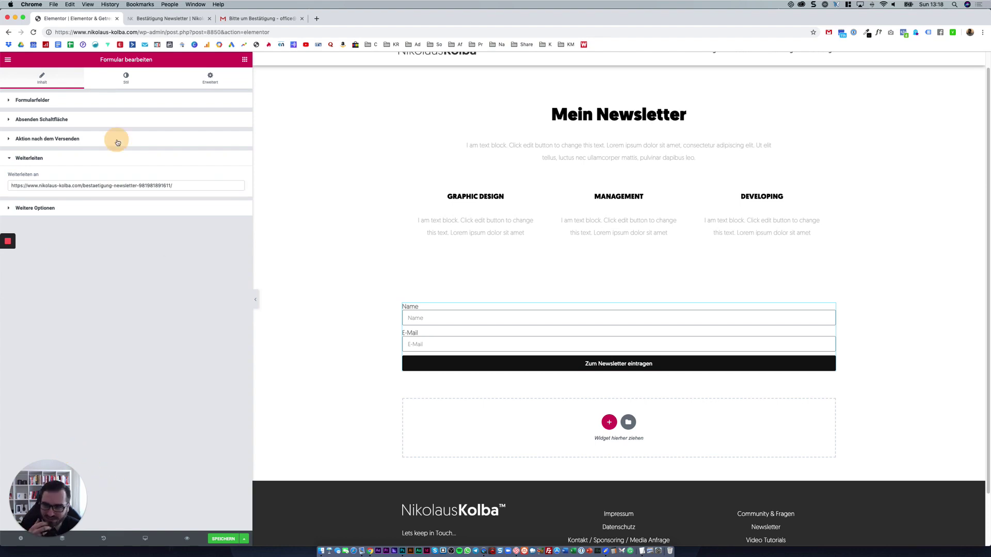
left_click(95, 165)
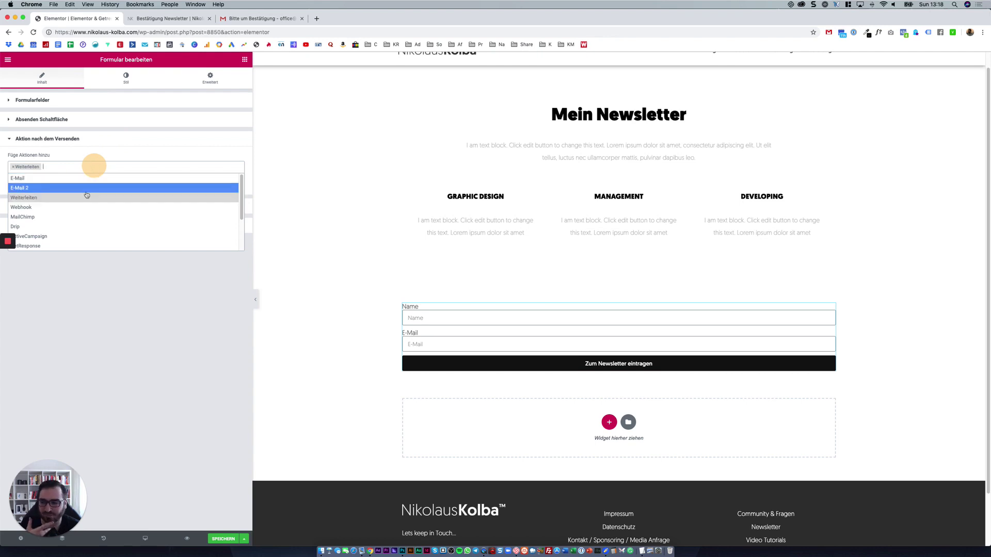
Add GetResponse as an after-submit action.
left_click(37, 247)
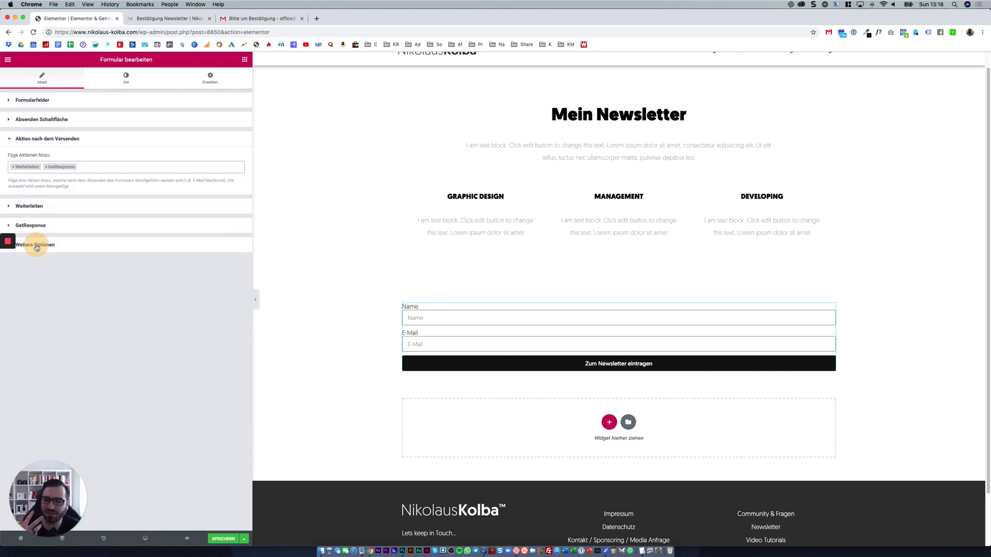
left_click(80, 168)
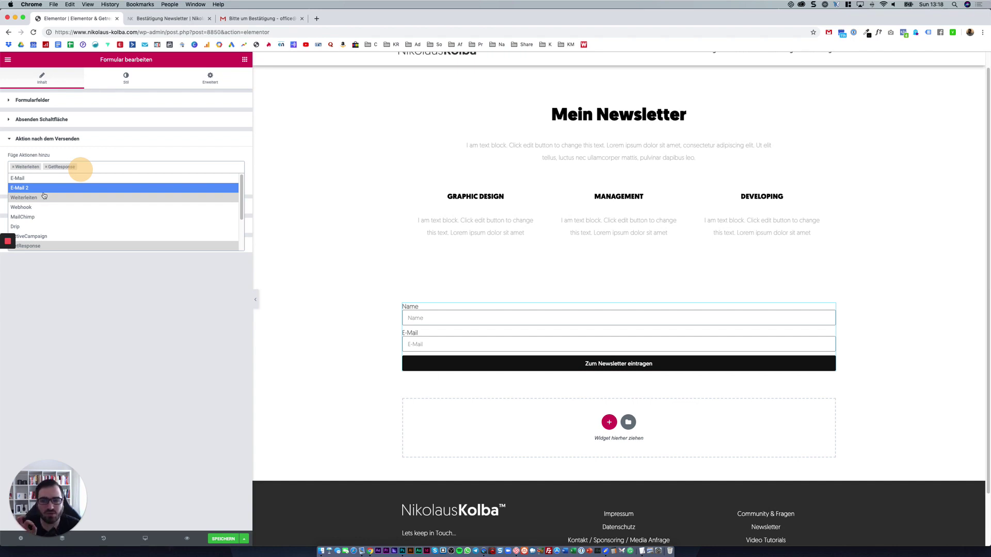
scroll(44, 195, "down", 3)
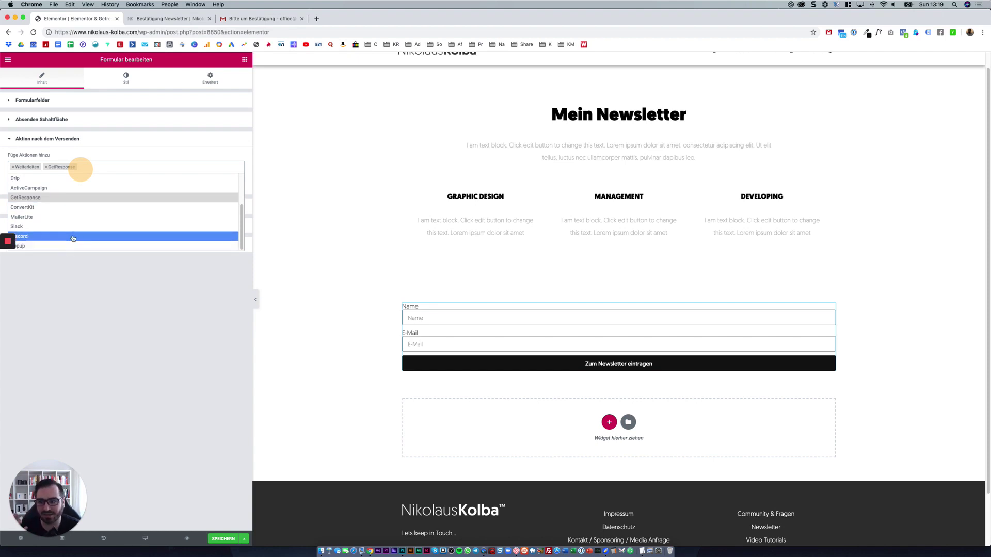
left_click(86, 274)
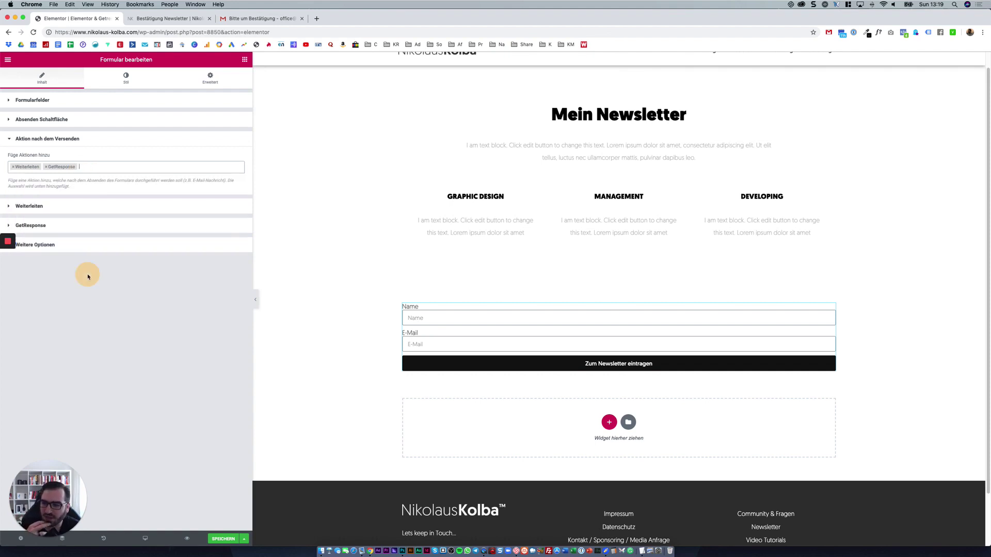
Connect GetResponse with the Default API key and the nk_newsletter list.
left_click(51, 226)
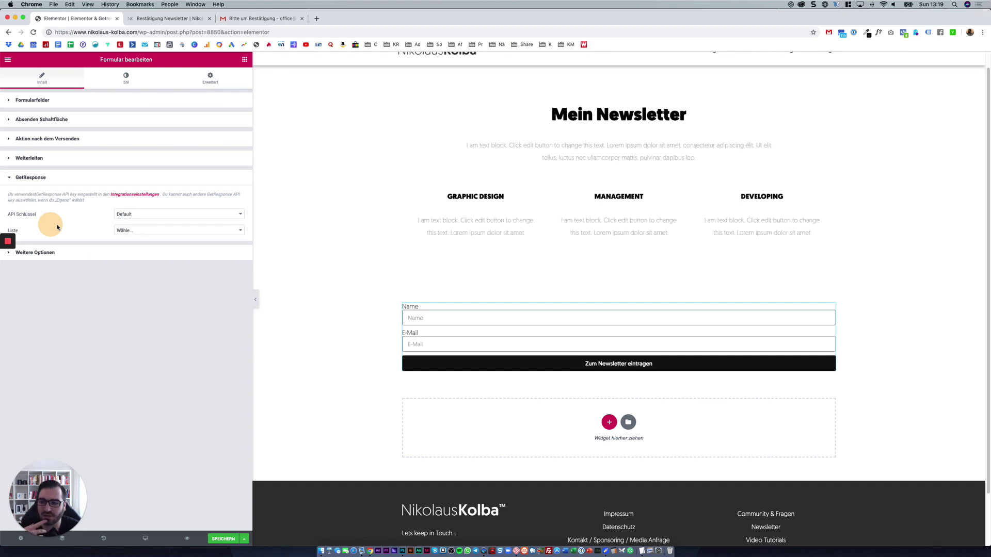
left_click(135, 216)
left_click(98, 222)
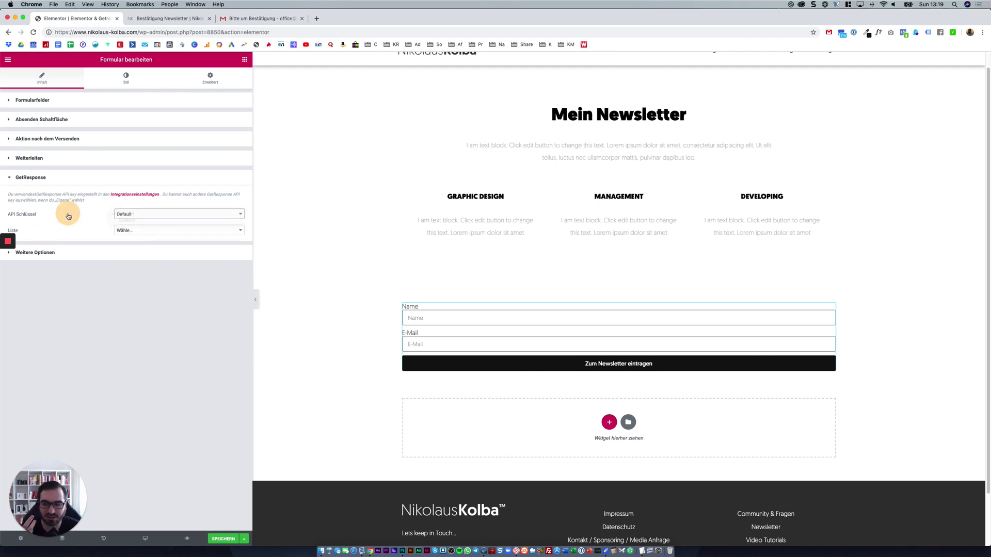
left_click(118, 232)
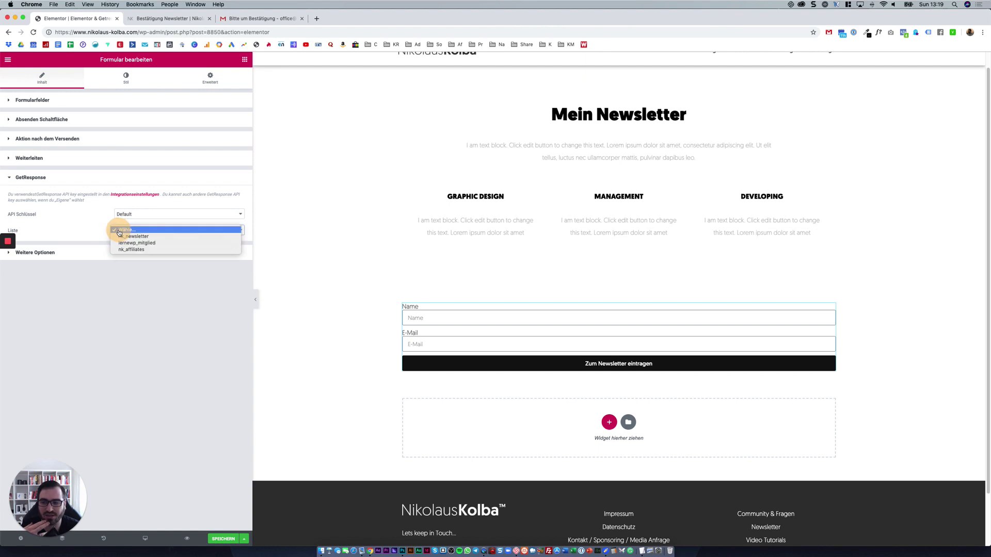
left_click(81, 214)
left_click(133, 230)
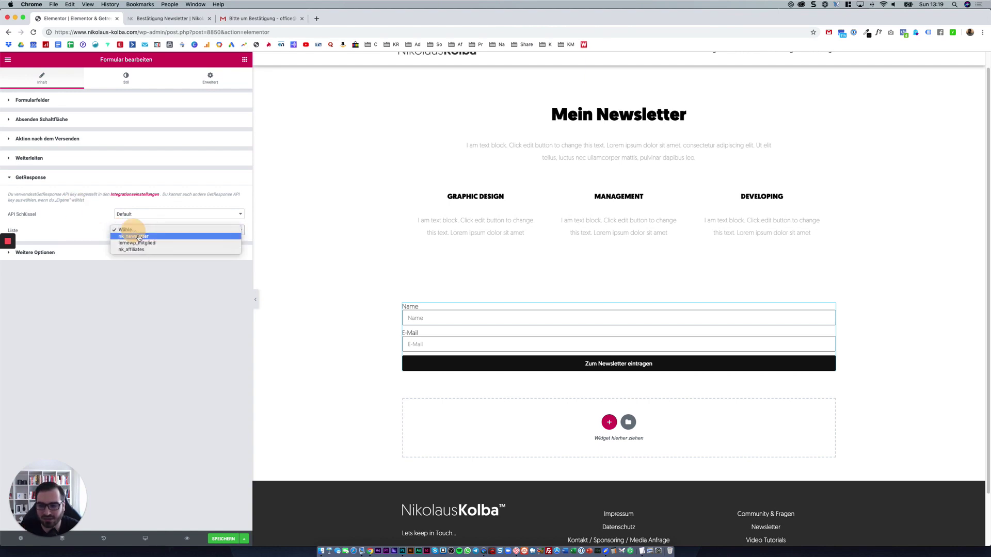
left_click(97, 250)
left_click(142, 230)
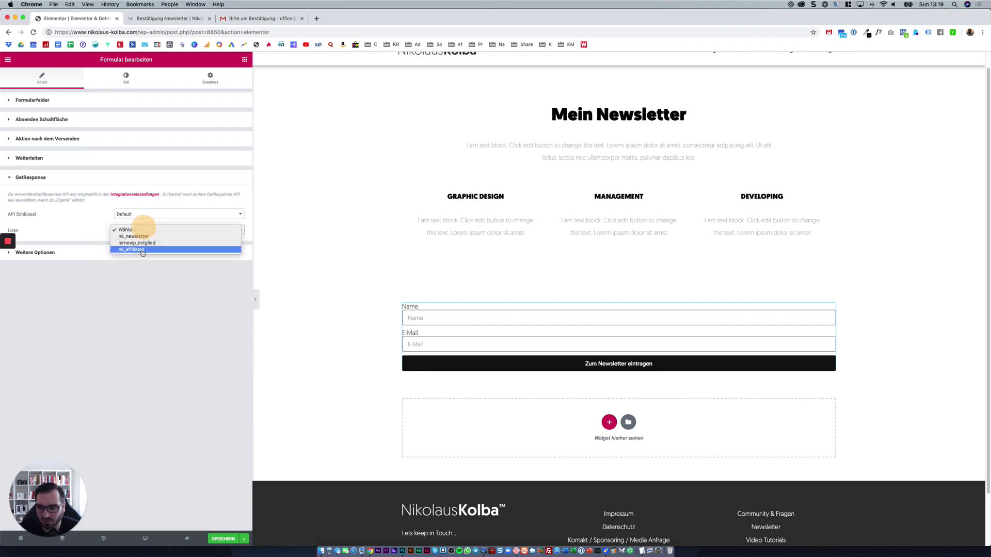
left_click(143, 250)
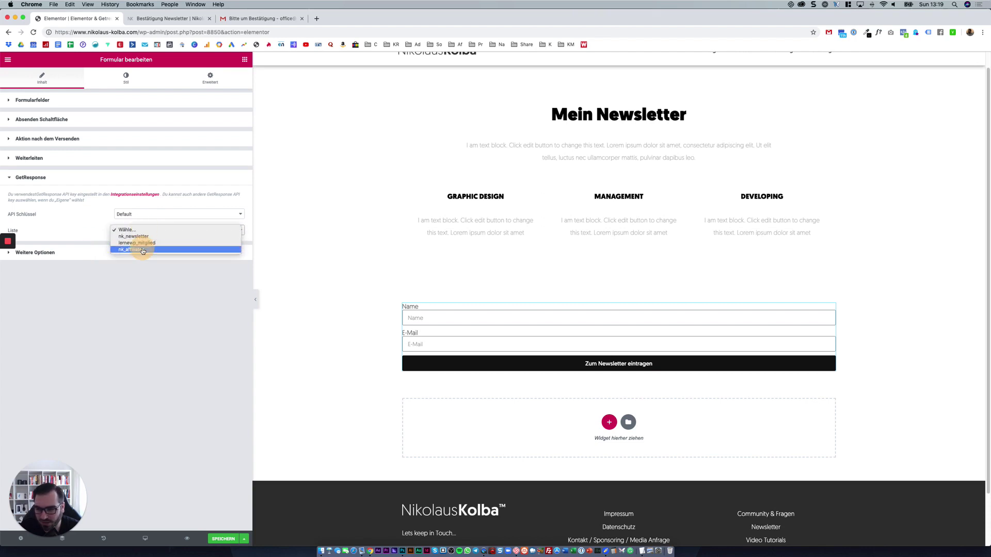
left_click(140, 240)
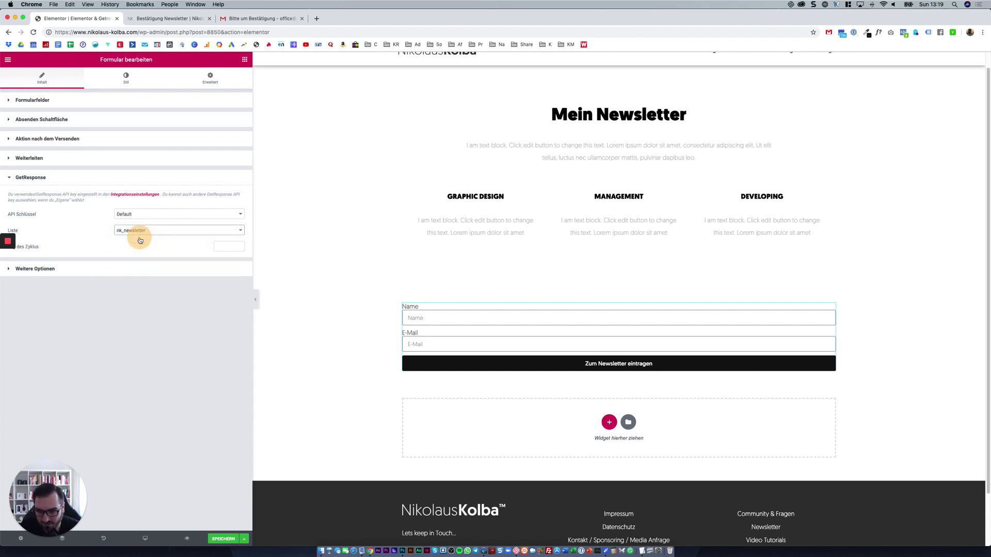
left_click(97, 270)
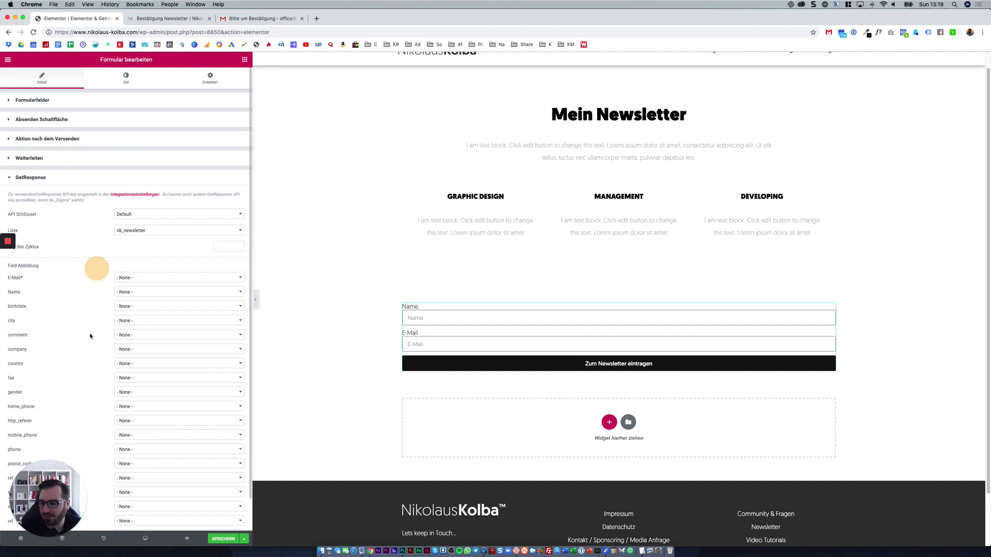
Map GetResponse's E-Mail and Name to the form's E-Mail and Name fields.
scroll(93, 240, "down", 2)
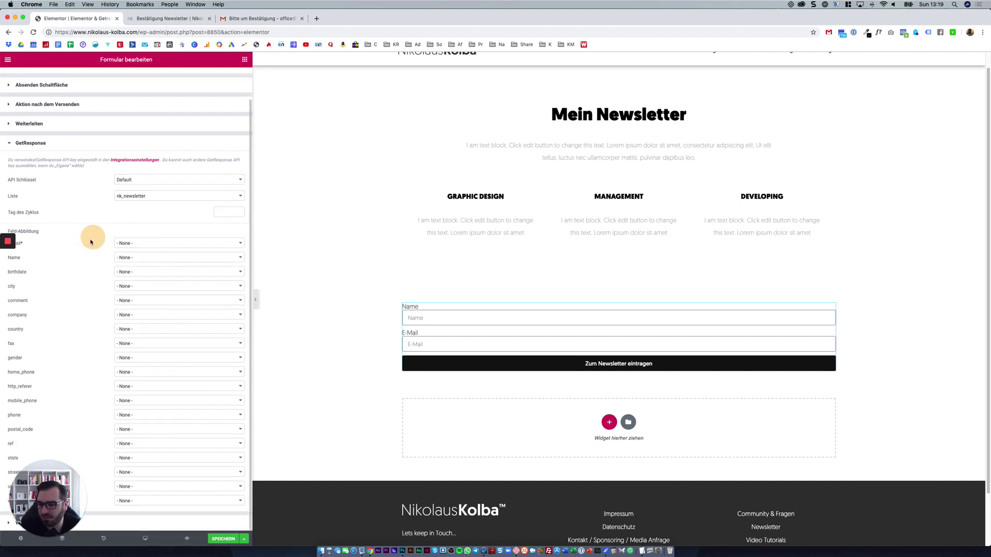
left_click(162, 243)
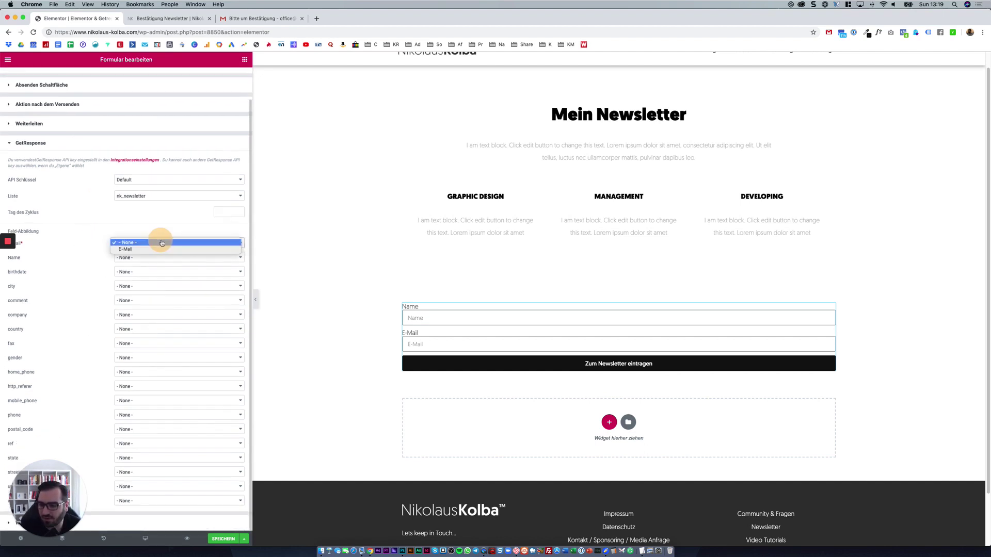
left_click(129, 251)
left_click(129, 258)
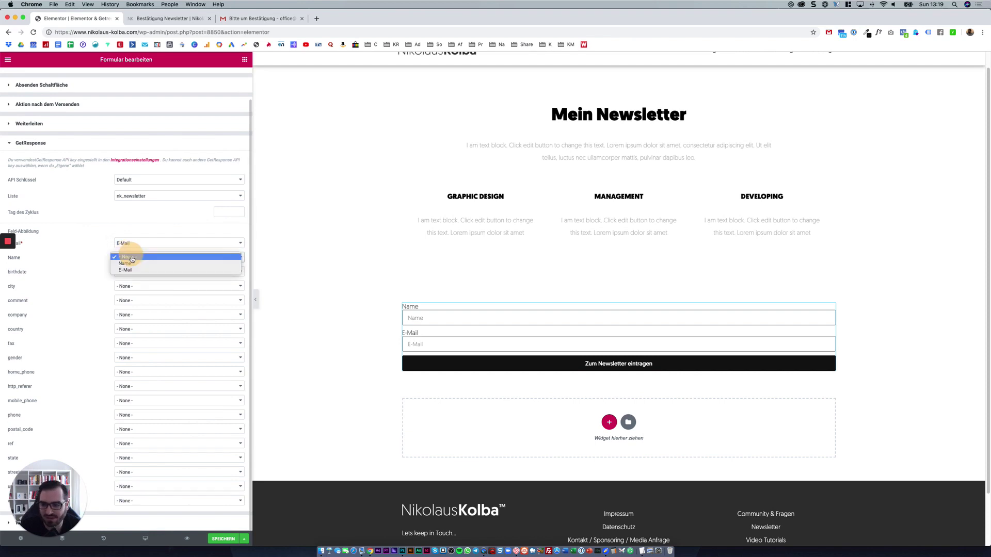
left_click(131, 264)
scroll(128, 261, "up", 2)
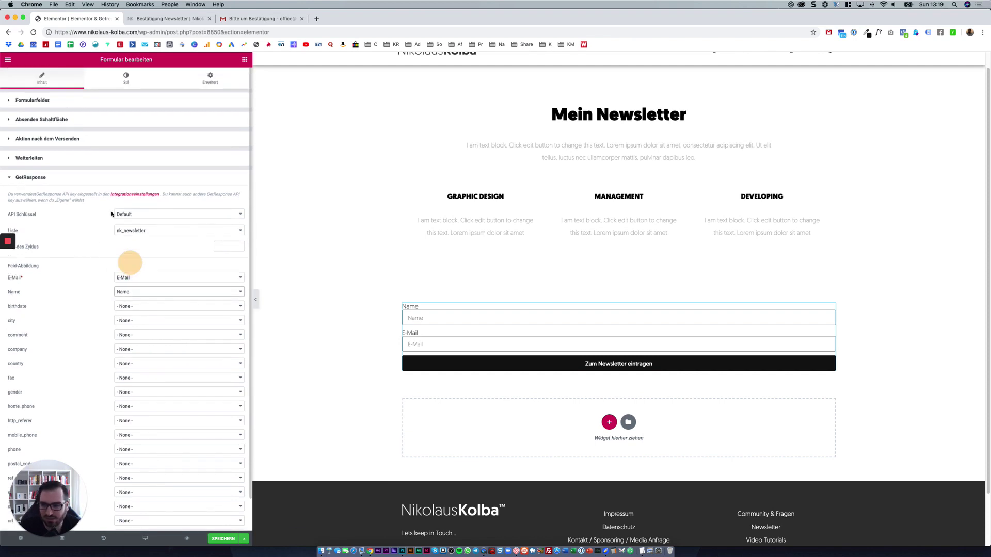
left_click(124, 103)
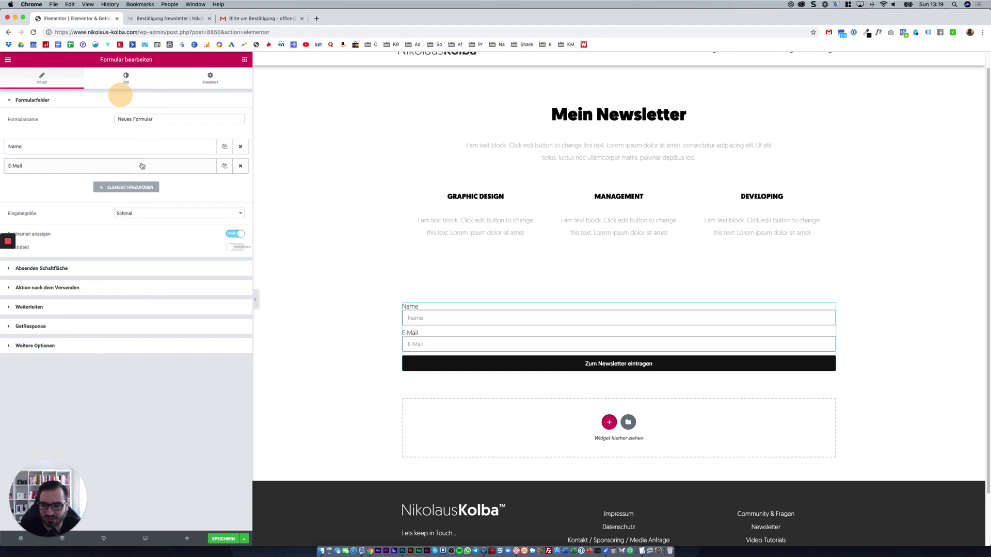
Add a URL-type field labelled Webseite below Name and E-Mail.
left_click(136, 189)
left_click(142, 221)
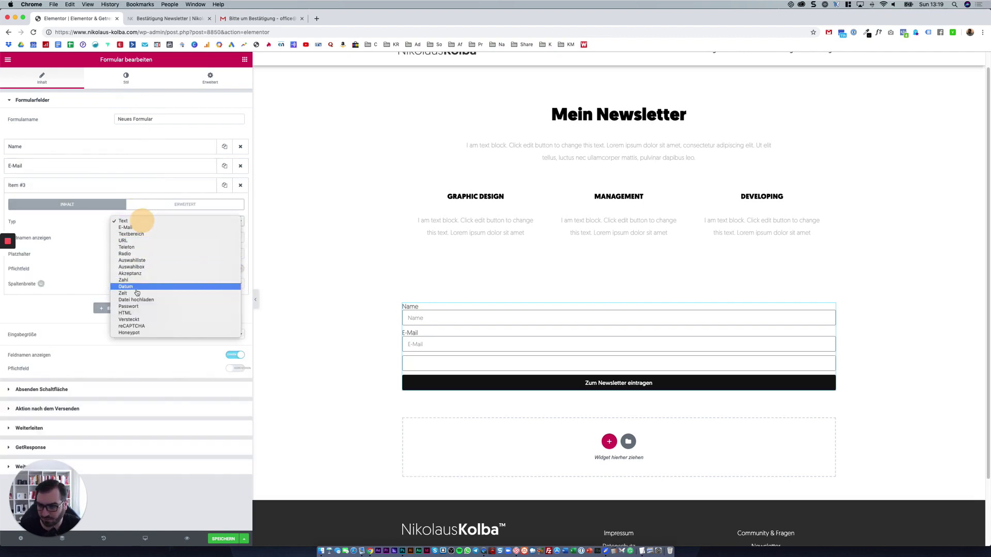
left_click(144, 241)
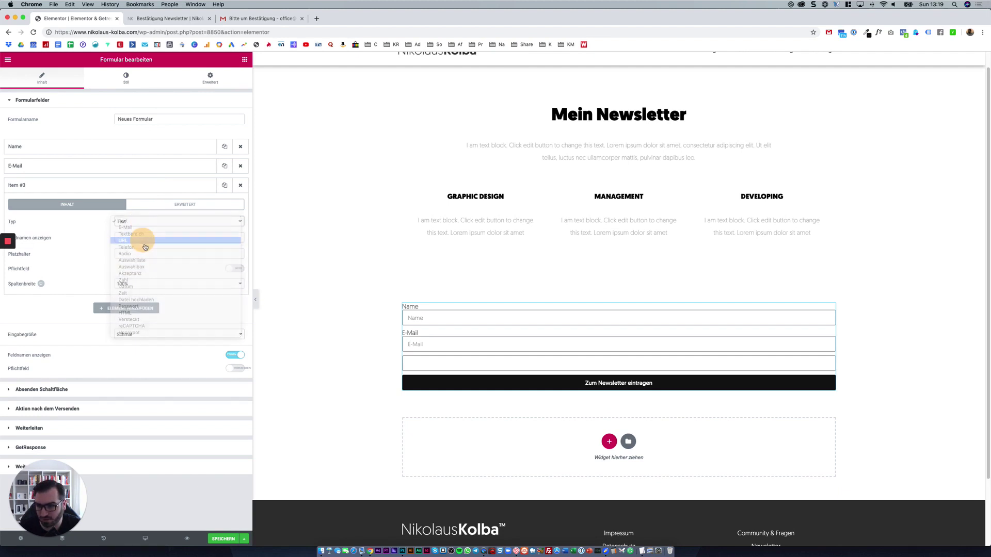
left_click(146, 236)
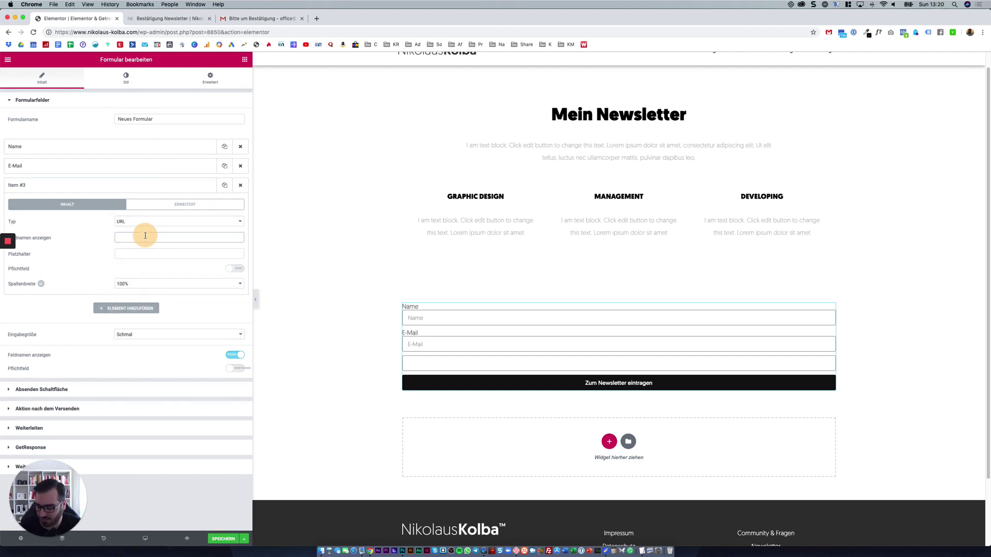
type("Webseite")
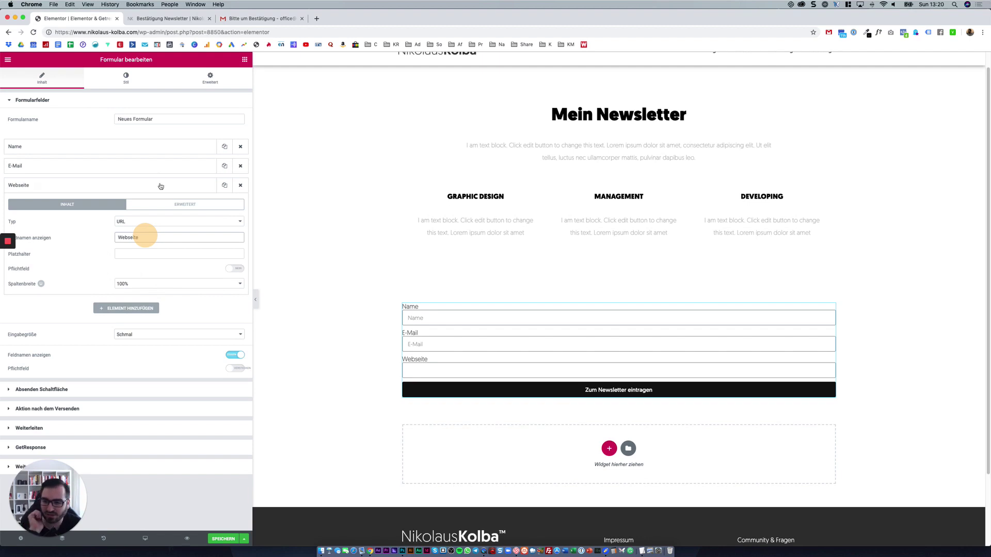
left_click(150, 185)
left_click(100, 342)
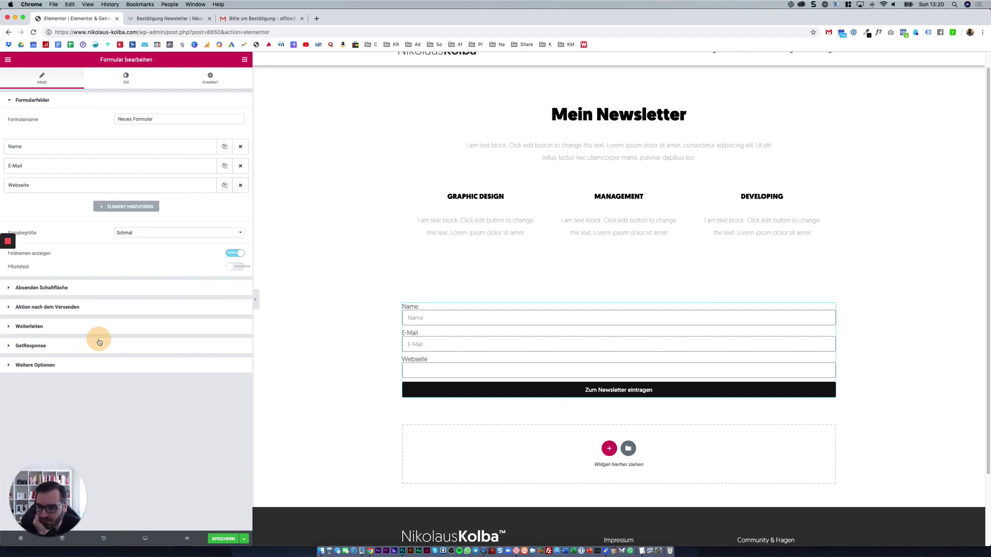
scroll(100, 343, "down", 4)
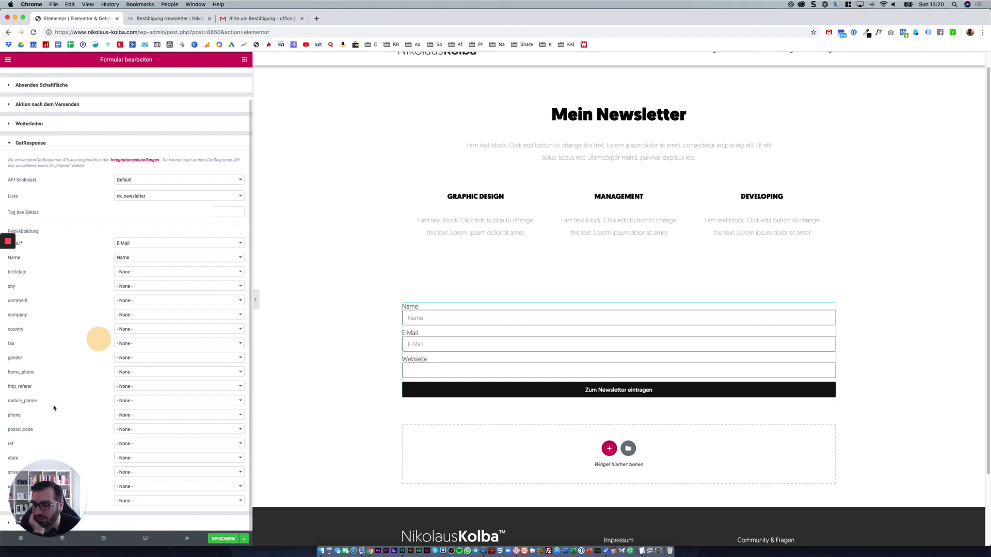
Map GetResponse's url field to the form's Webseite field.
left_click(48, 486)
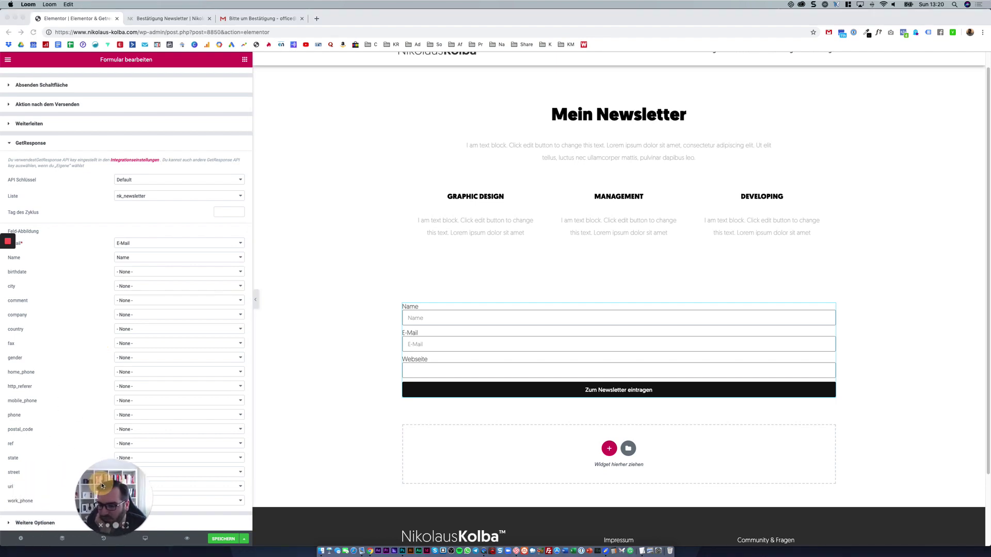
left_click_drag(102, 486, 298, 475)
left_click(133, 488)
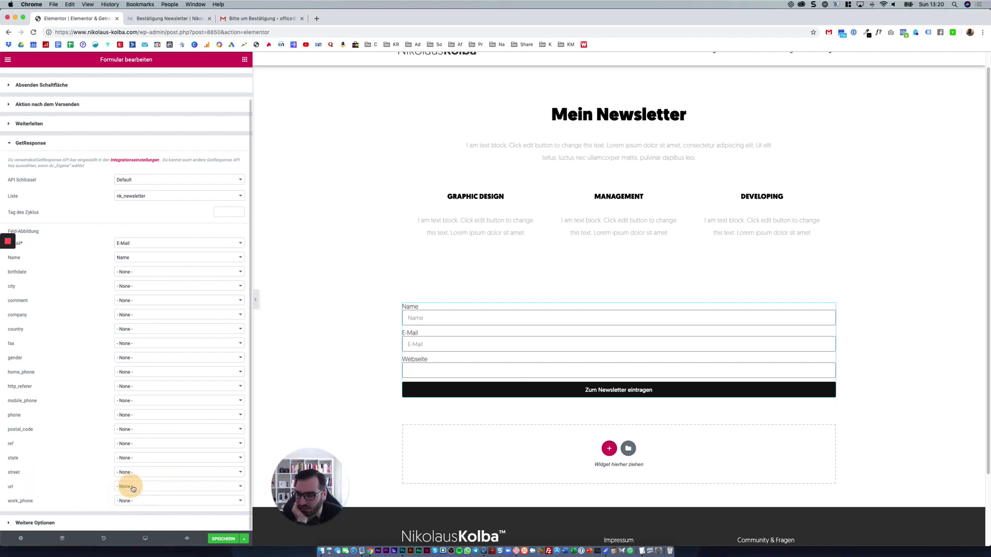
left_click(134, 489)
left_click(135, 490)
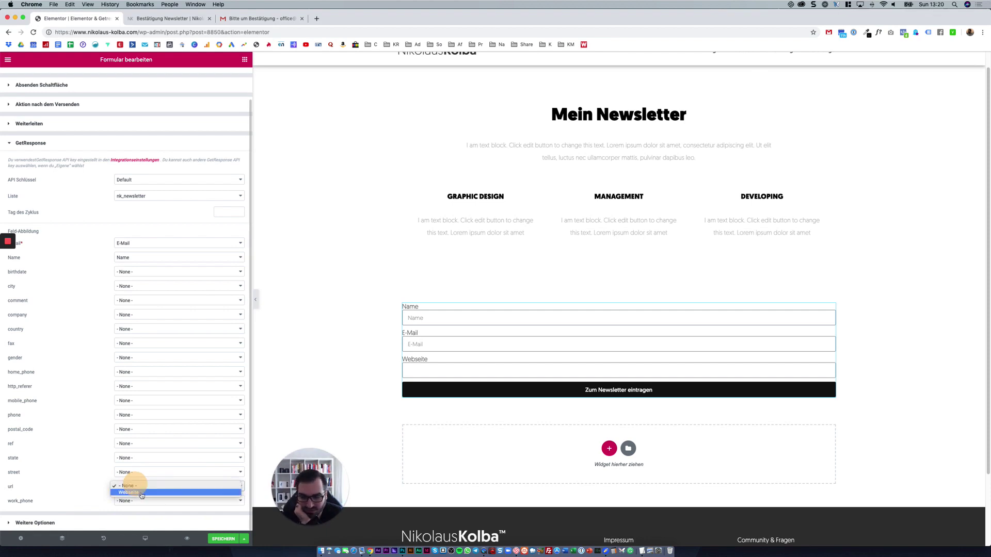
left_click(142, 494)
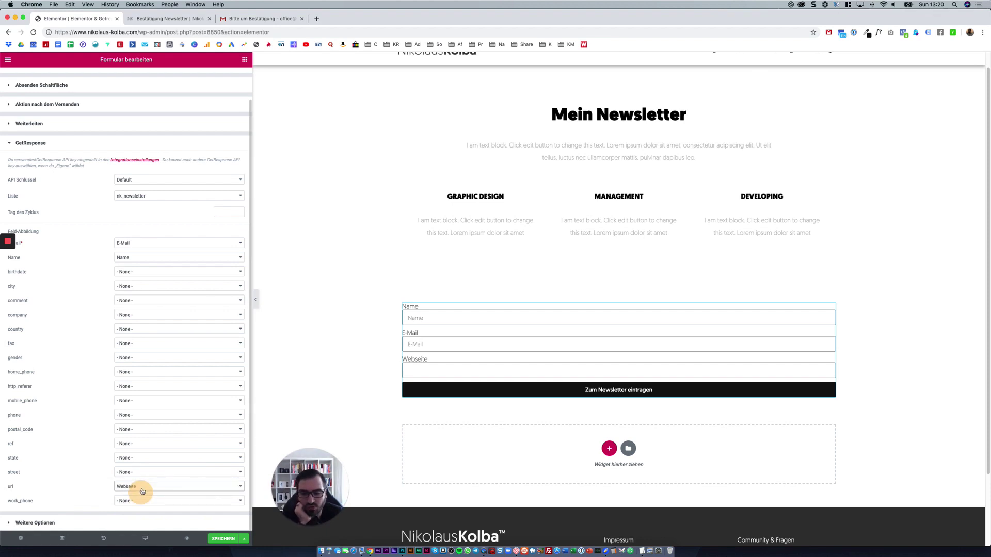
left_click(143, 491)
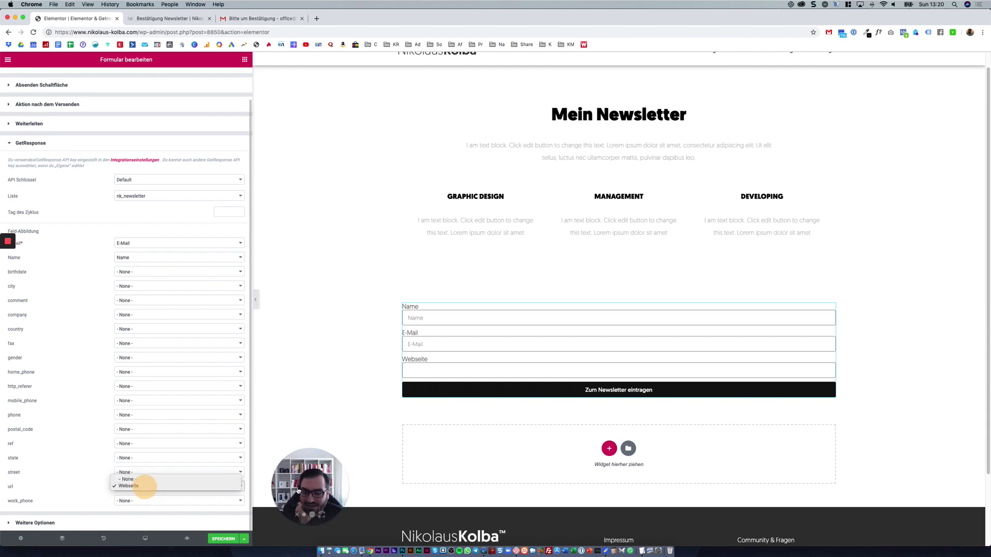
left_click_drag(298, 491, 27, 511)
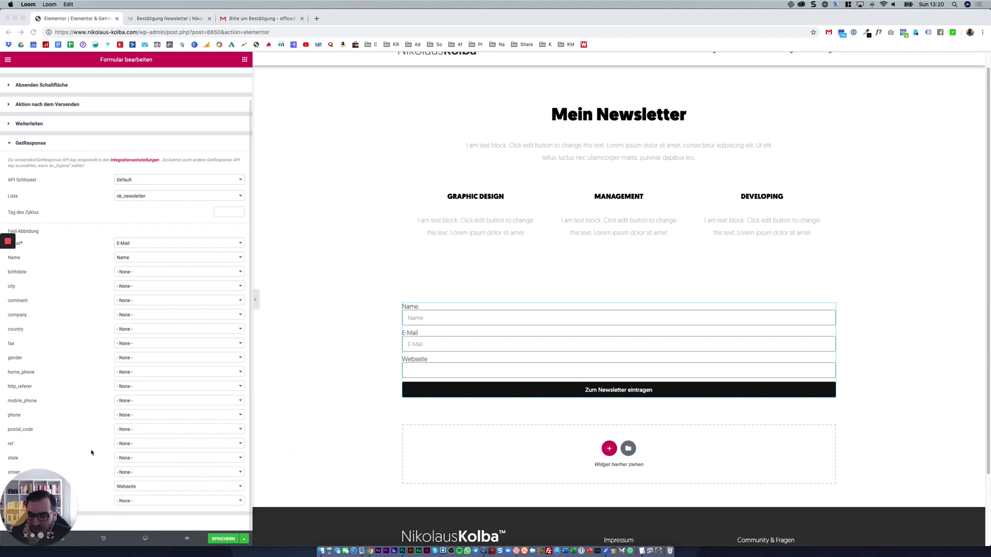
Publish the page with SPEICHERN, then open the GetResponse dashboard from the Gmail tab.
left_click(217, 538)
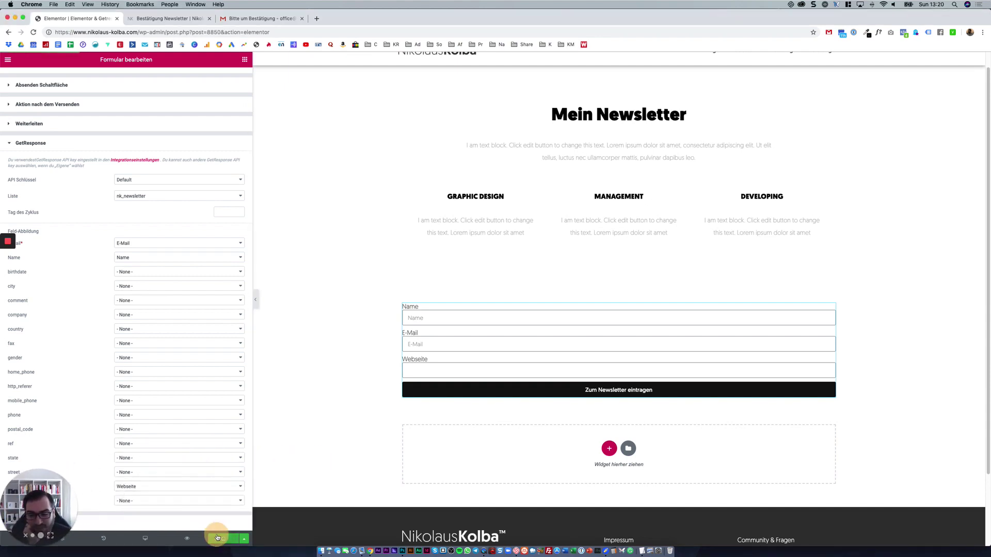
left_click(445, 372)
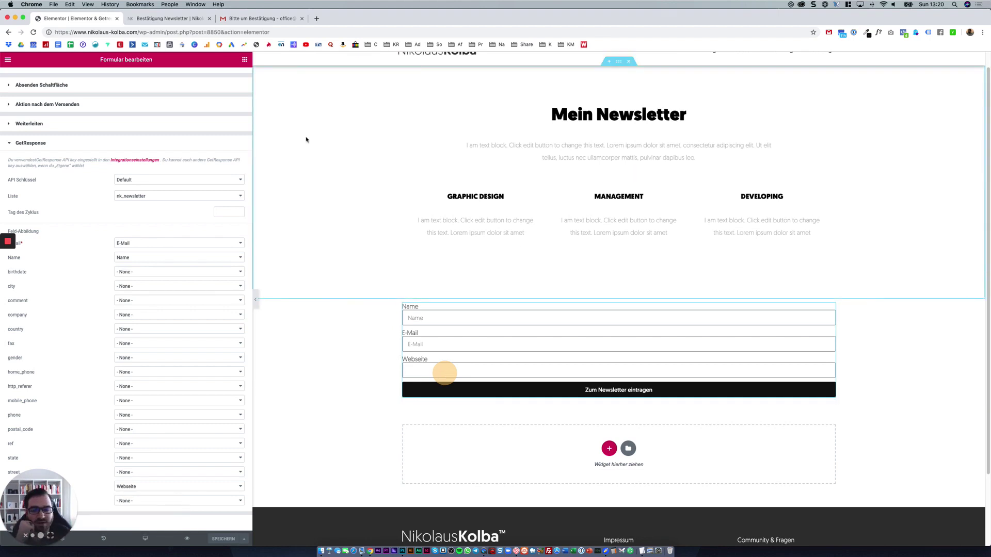
left_click(239, 18)
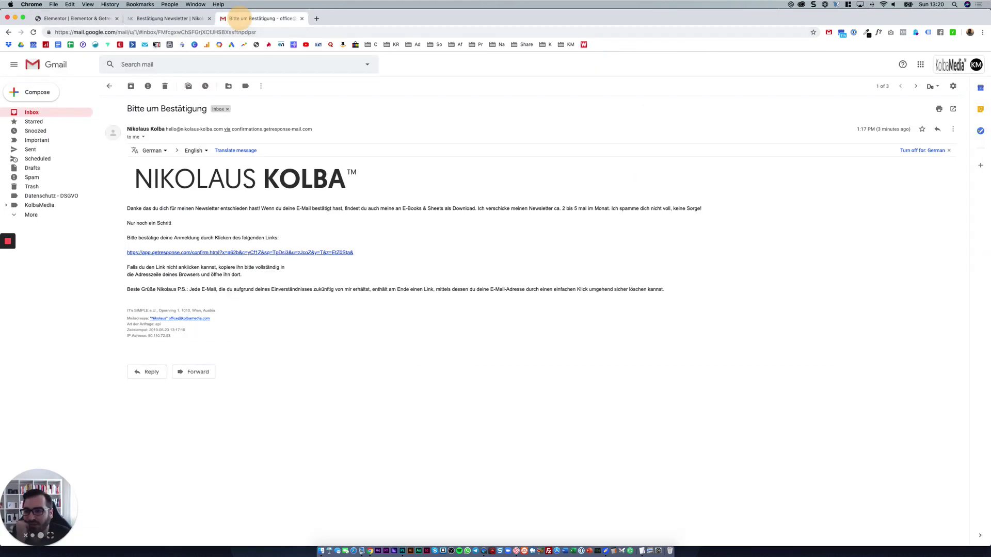
left_click(145, 45)
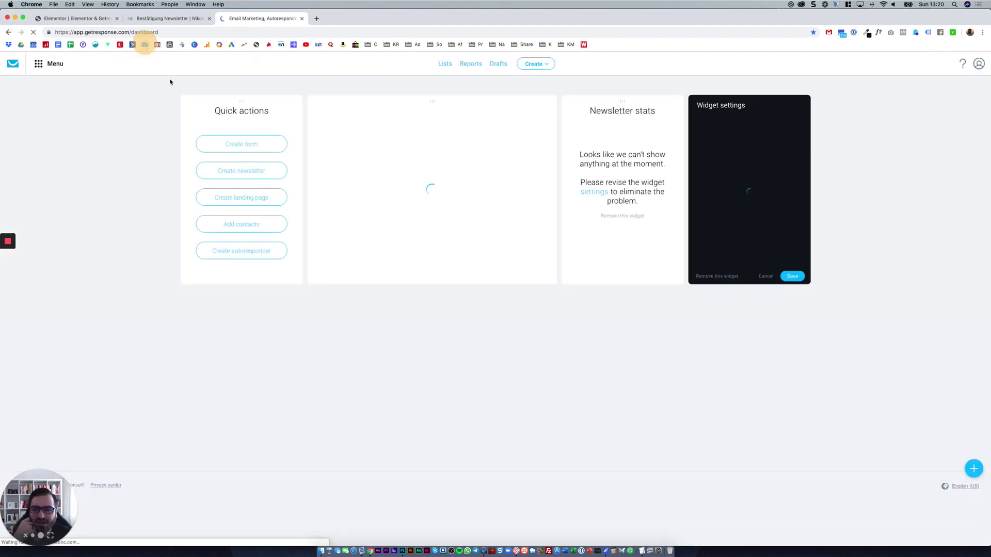
View the newest nk_newsletter contact's details, then close GetResponse and return to Elementor.
left_click(343, 153)
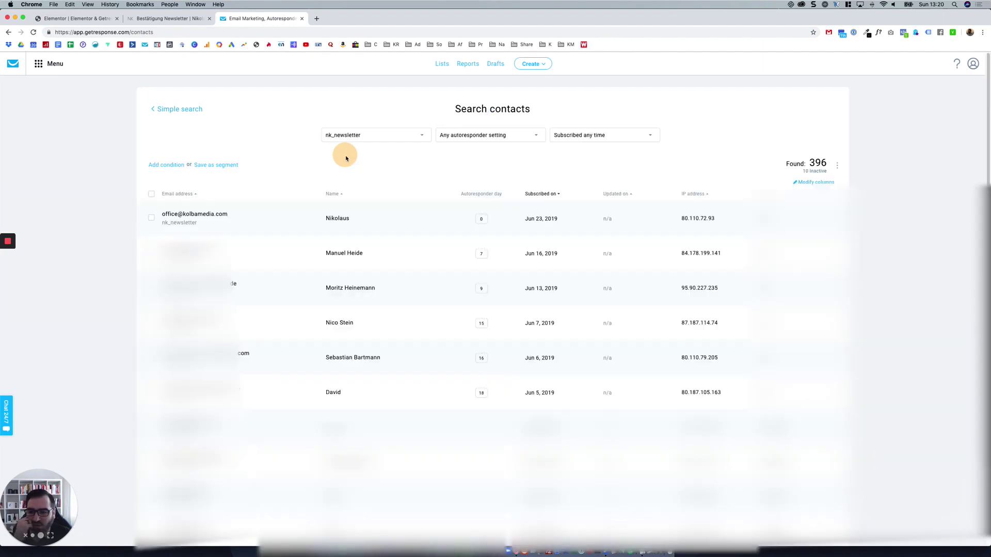
left_click(211, 214)
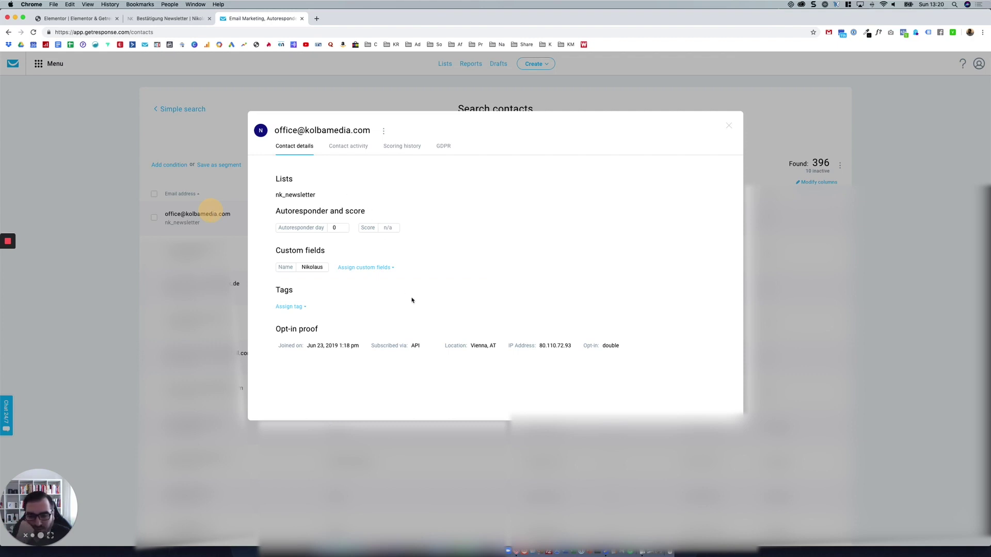
left_click(277, 148)
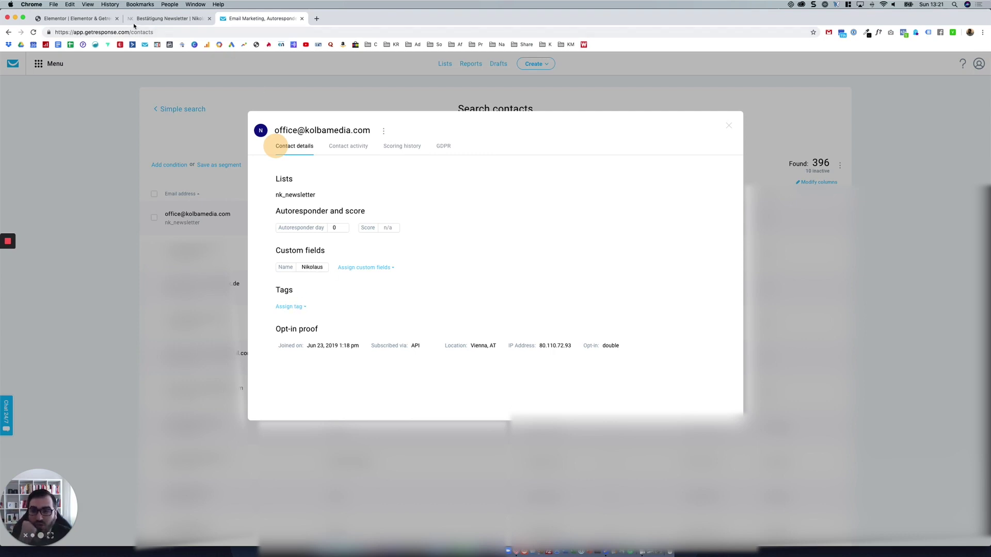
left_click(91, 19)
left_click(302, 18)
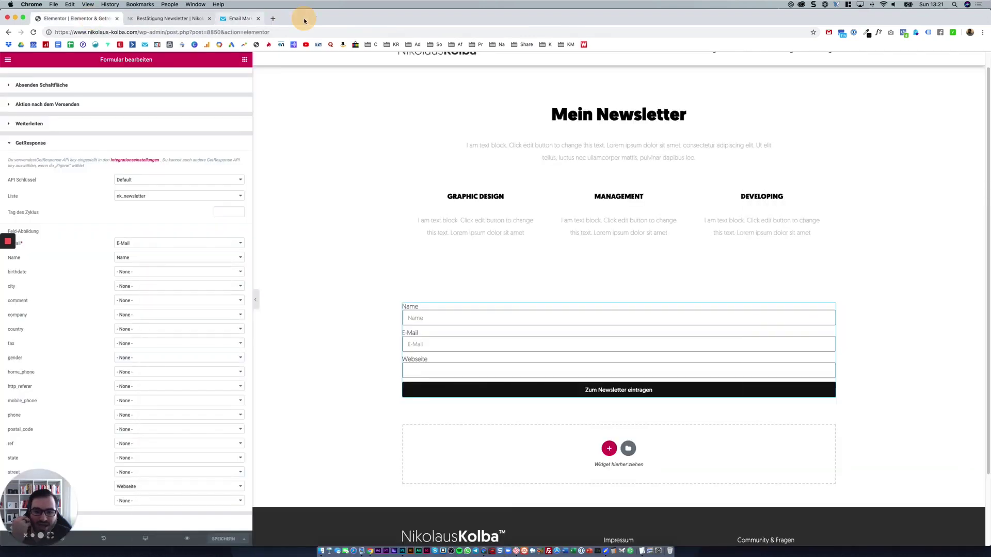
Collapse the GetResponse section and show the form widget's Erweitert (advanced) settings.
left_click(162, 140)
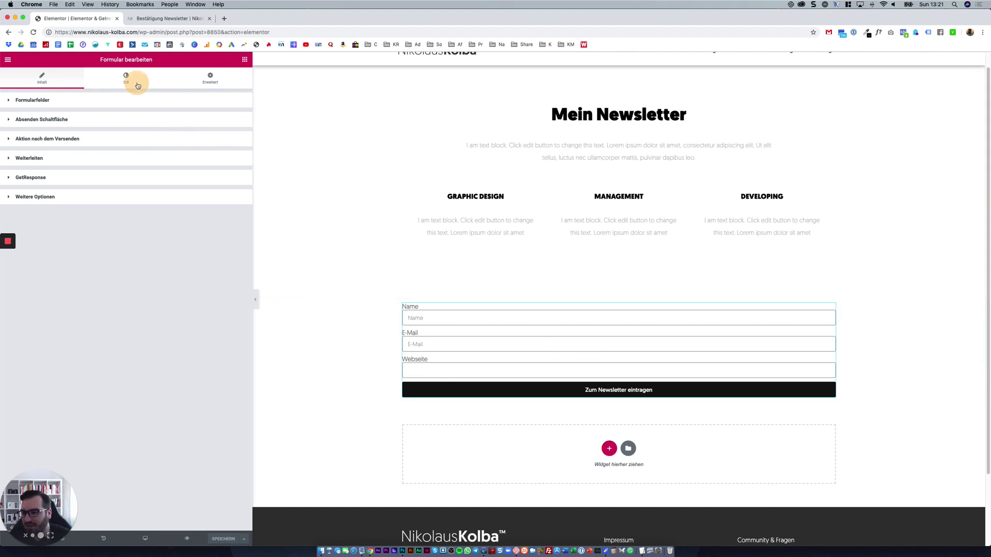
left_click(127, 77)
left_click(204, 83)
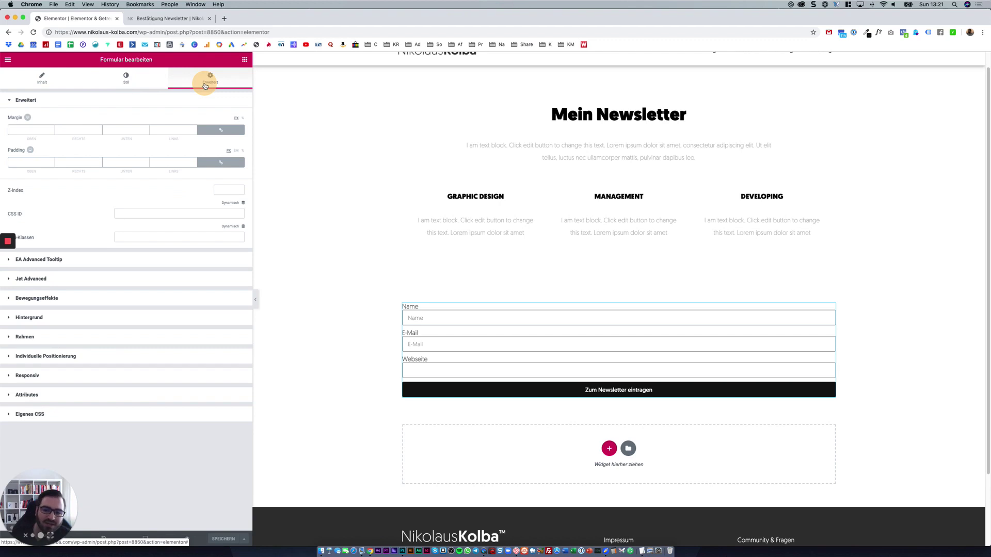
scroll(397, 319, "up", 1)
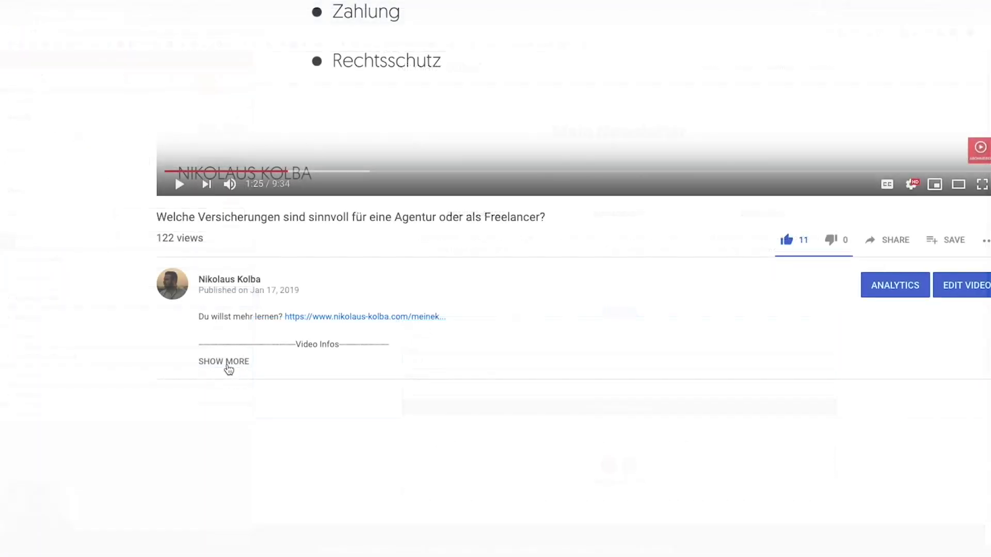
left_click(228, 368)
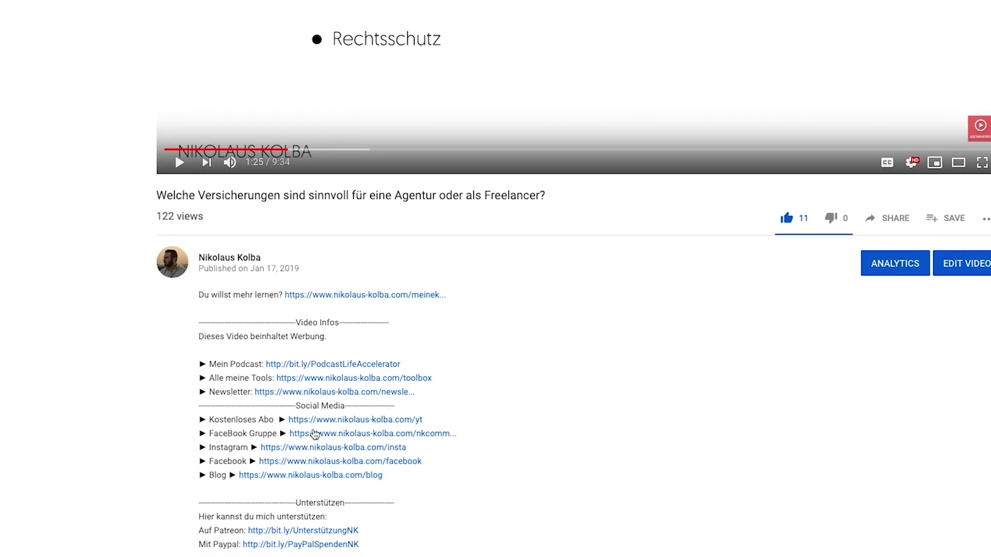
left_click(445, 436)
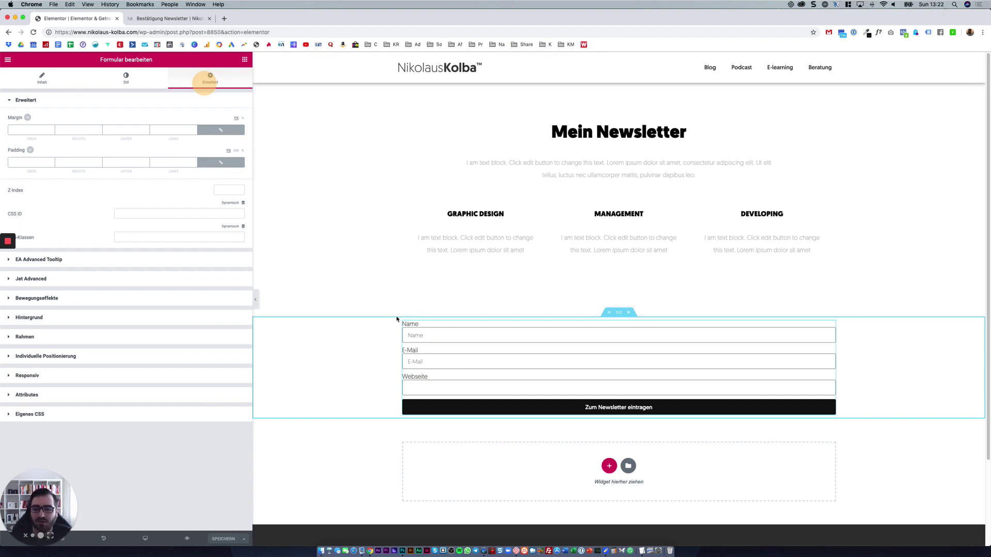
left_click(397, 319)
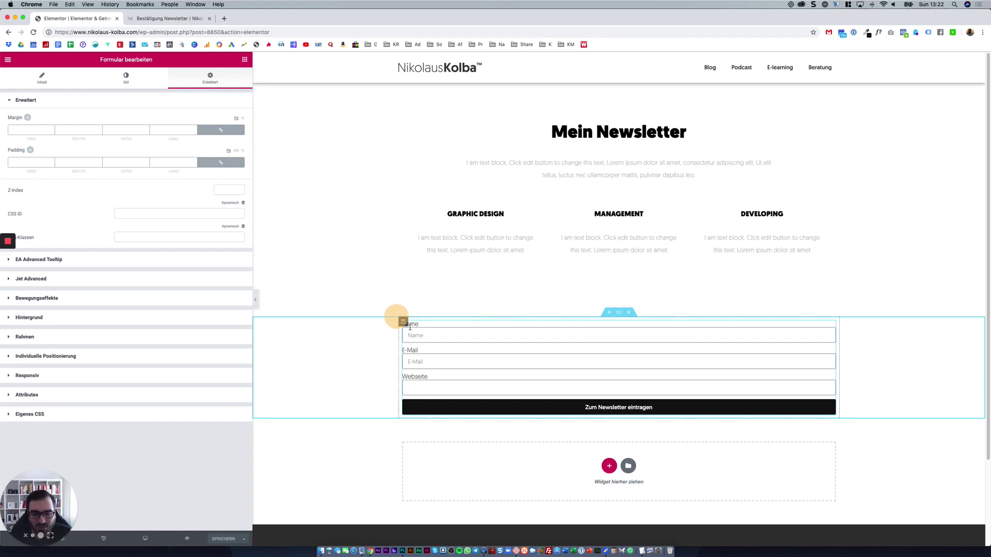
left_click(410, 327)
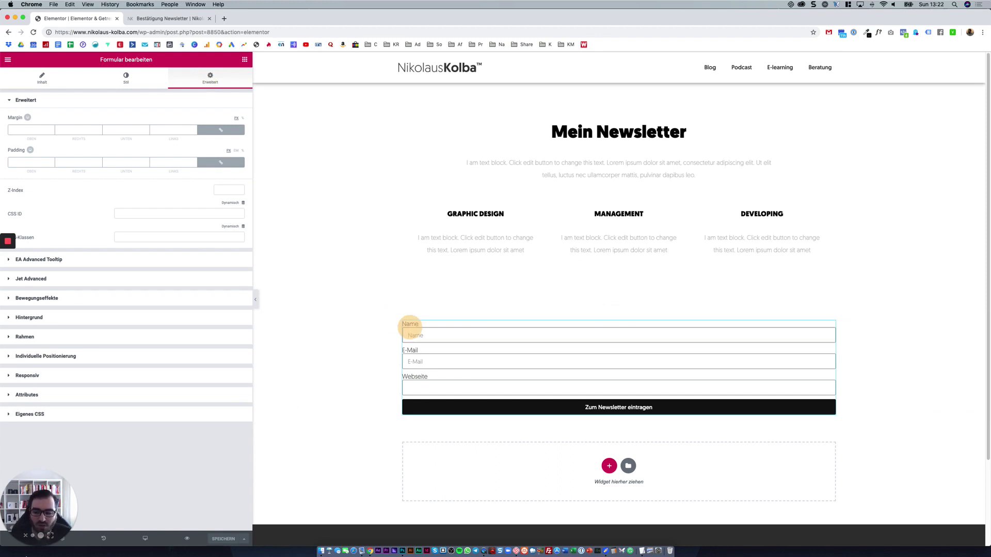
left_click(130, 480)
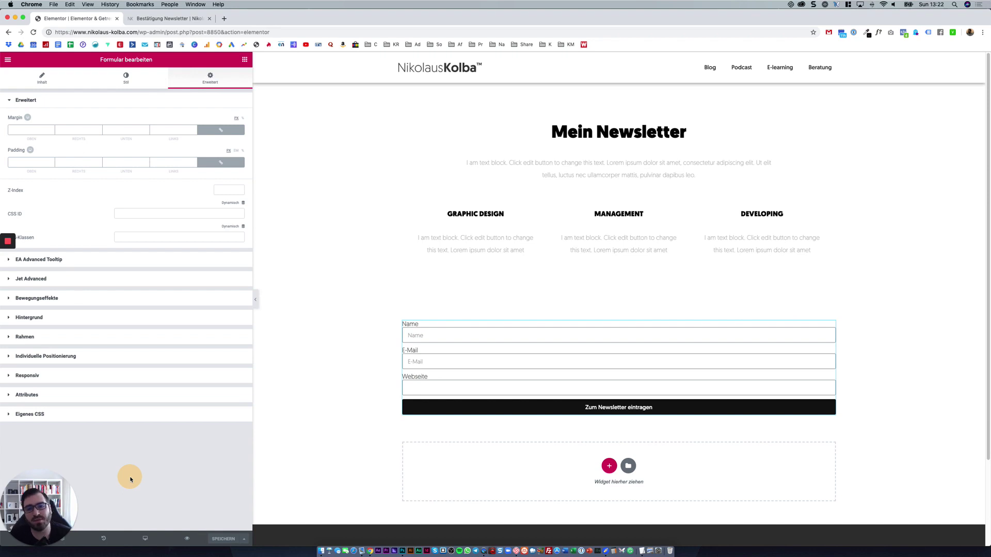